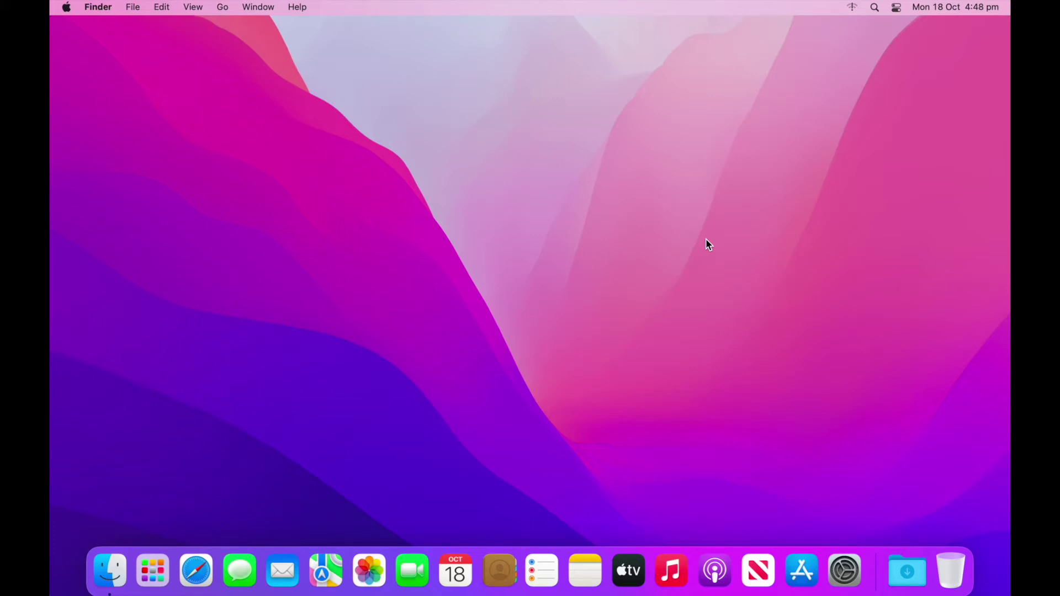
- Launch Erase All Content and Settings from the System Preferences menu, reaching the admin credentials prompt
{"action": "left_click", "coordinate": [844, 569]}
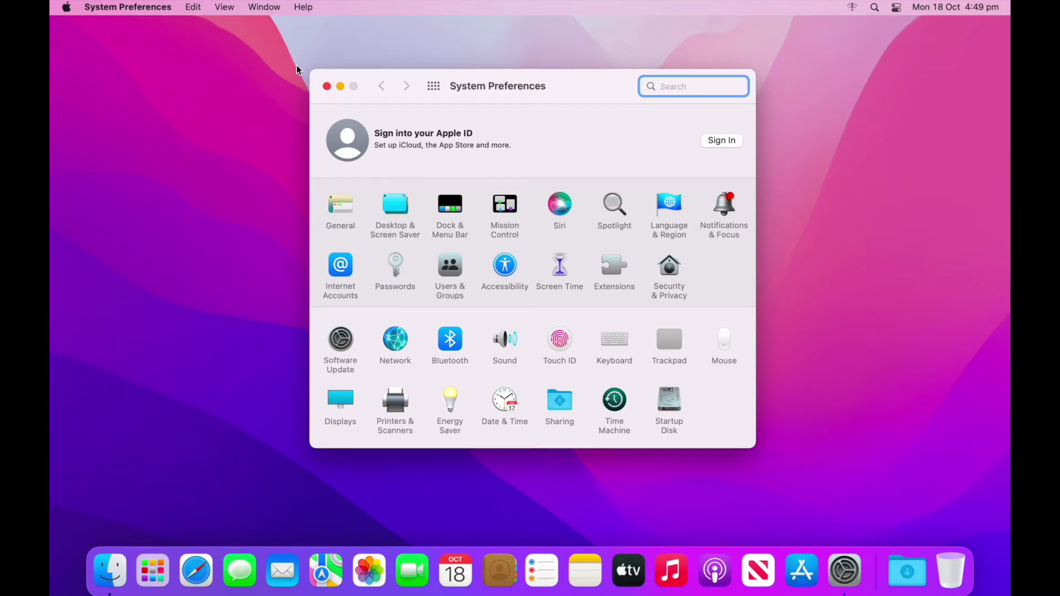
{"action": "left_click", "coordinate": [155, 11]}
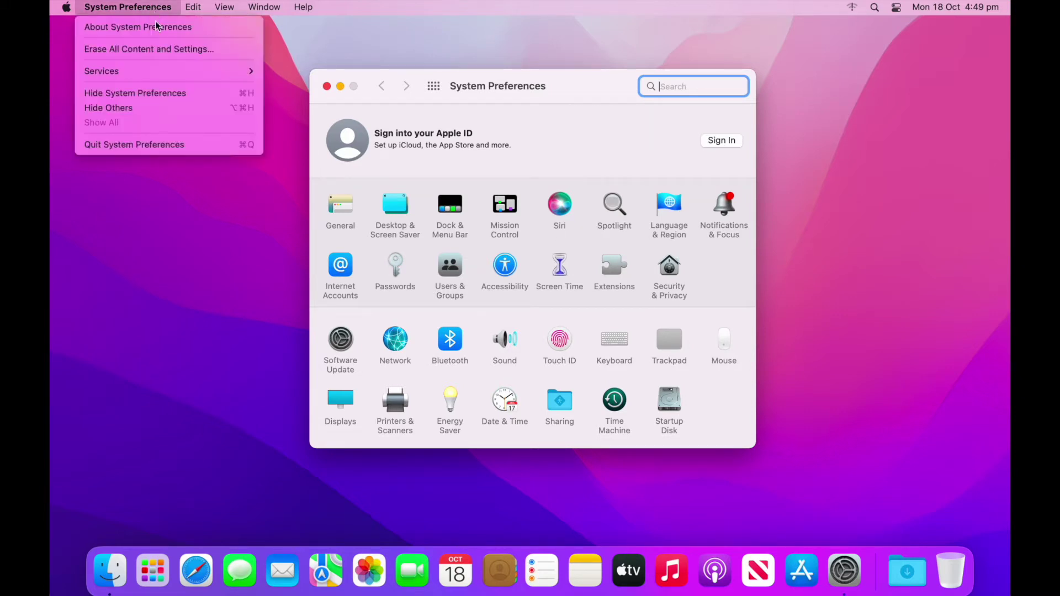
{"action": "left_click", "coordinate": [157, 49]}
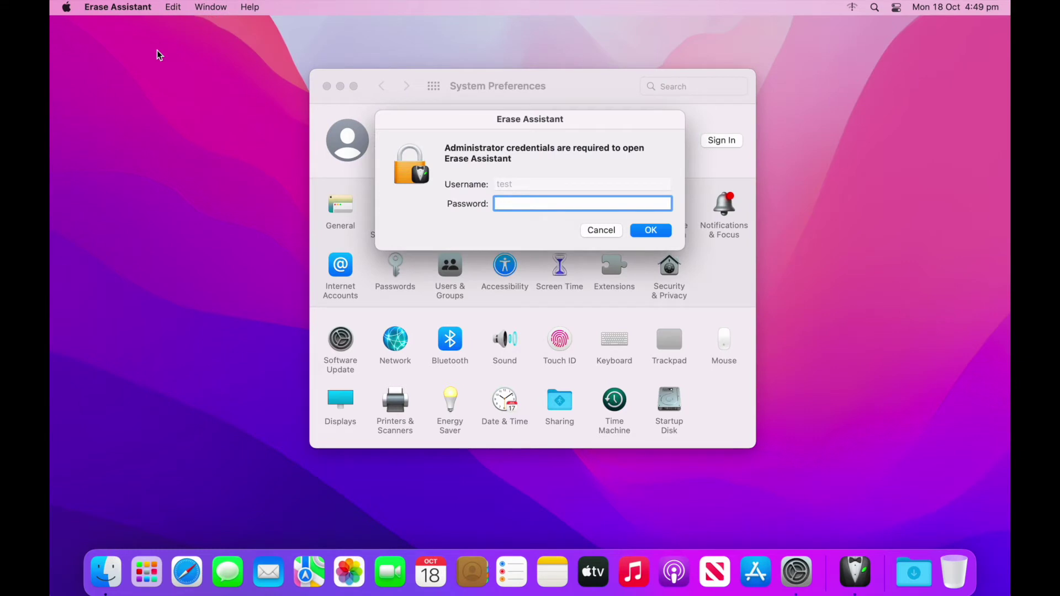
- Authenticate Erase Assistant with the administrator password and close System Preferences
{"action": "type", "text": "test"}
{"action": "key", "text": "Return"}
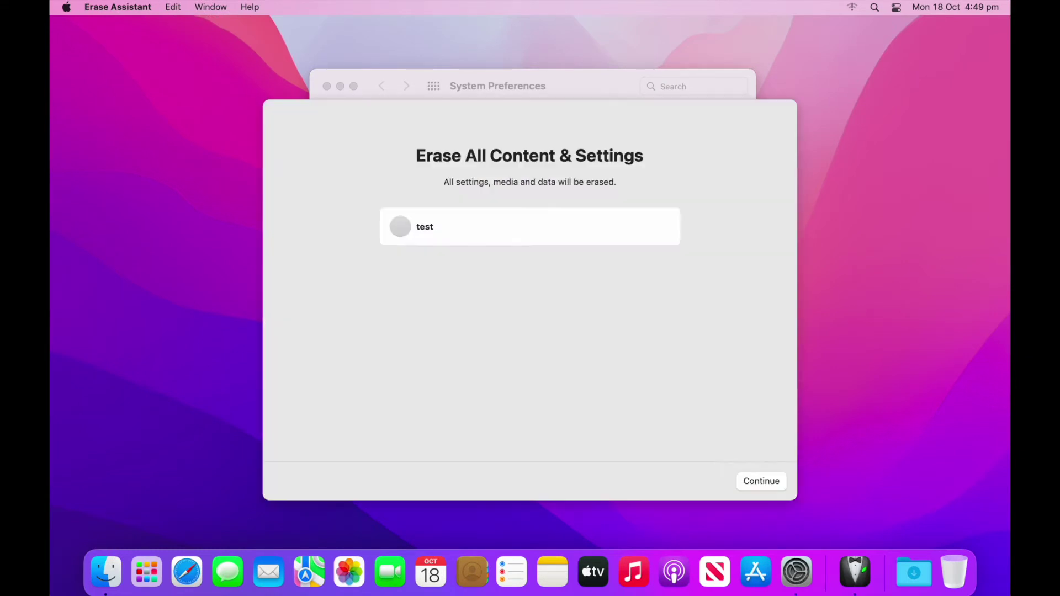
{"action": "left_click", "coordinate": [328, 86]}
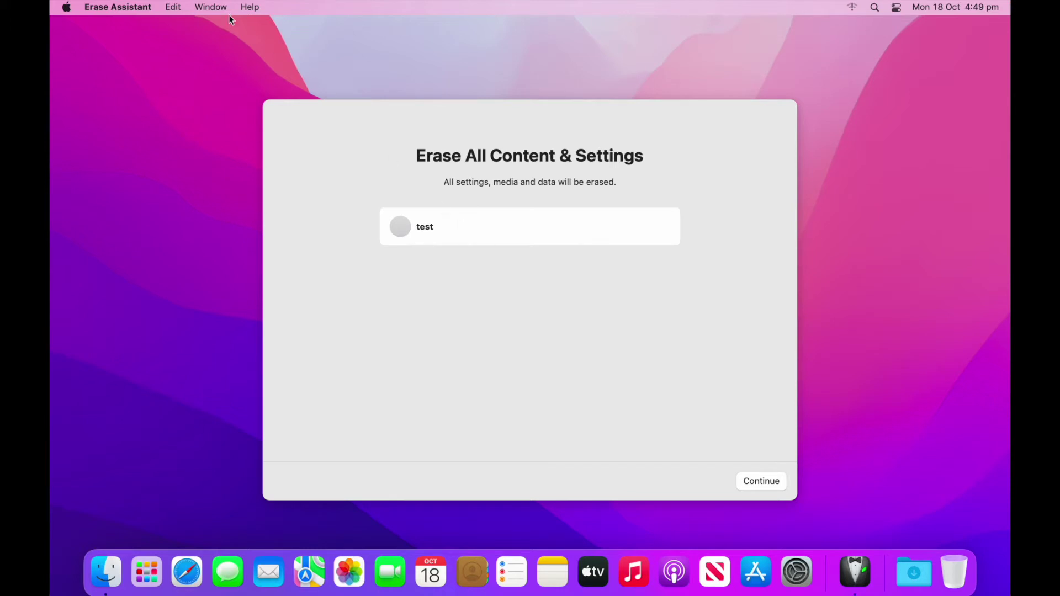
- Continue past Erase Assistant's summary and confirm Erase All Content & Settings
{"action": "left_click", "coordinate": [141, 13]}
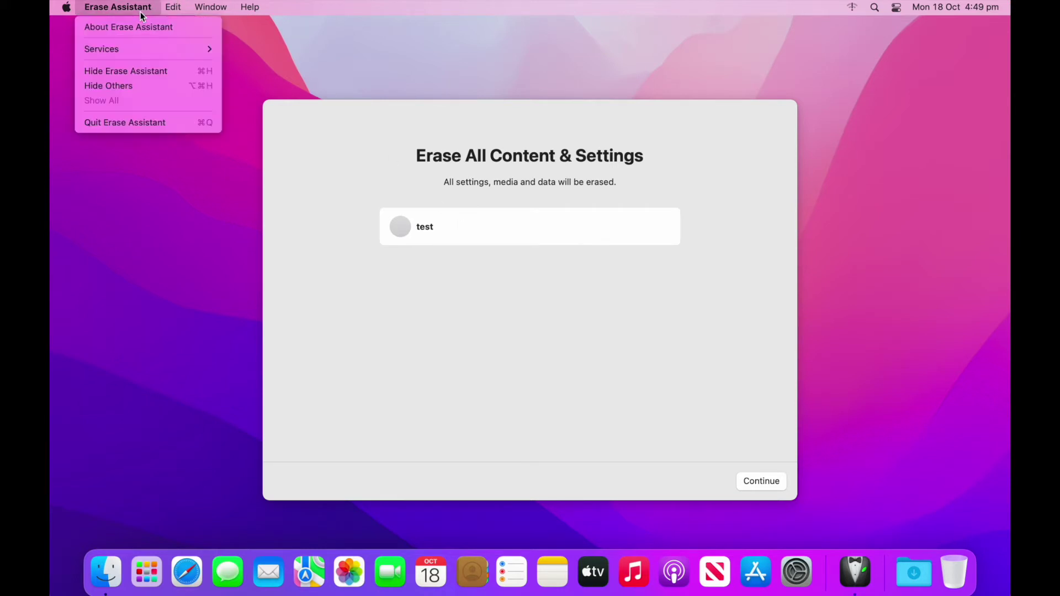
{"action": "left_click", "coordinate": [142, 14]}
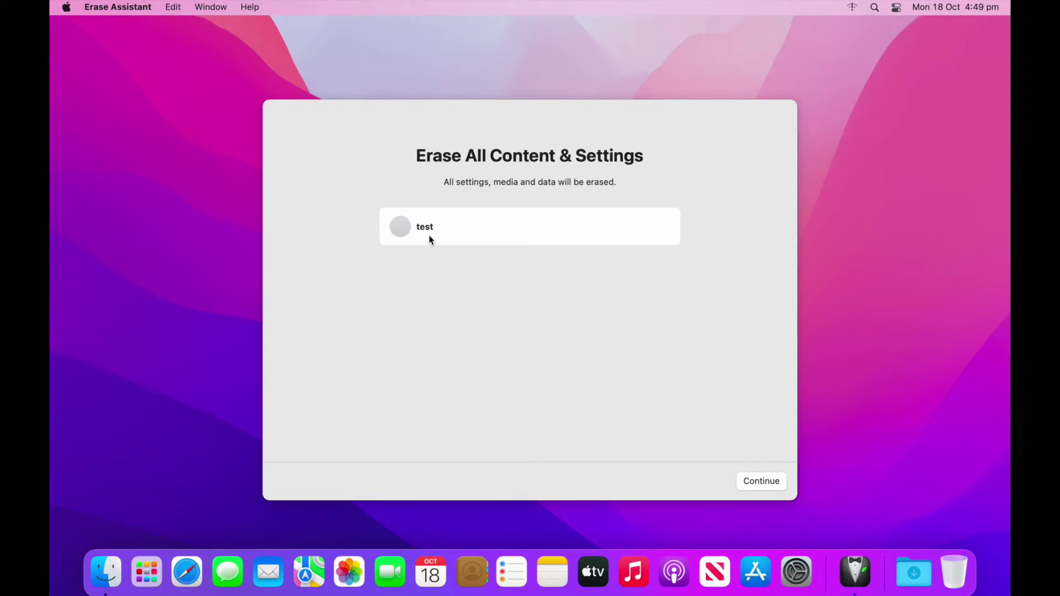
{"action": "left_click", "coordinate": [755, 483]}
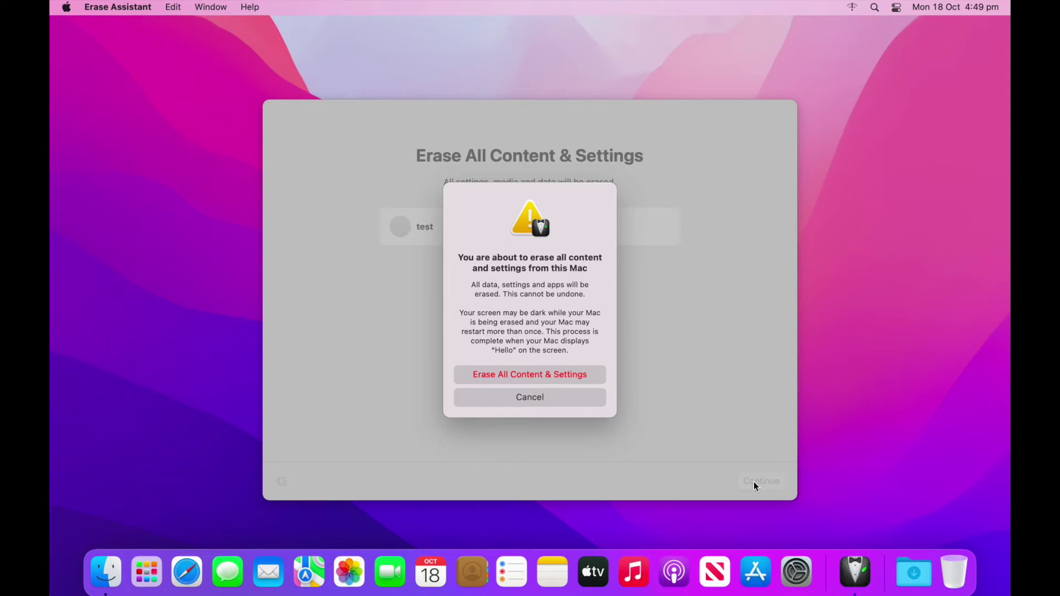
{"action": "left_click", "coordinate": [565, 376]}
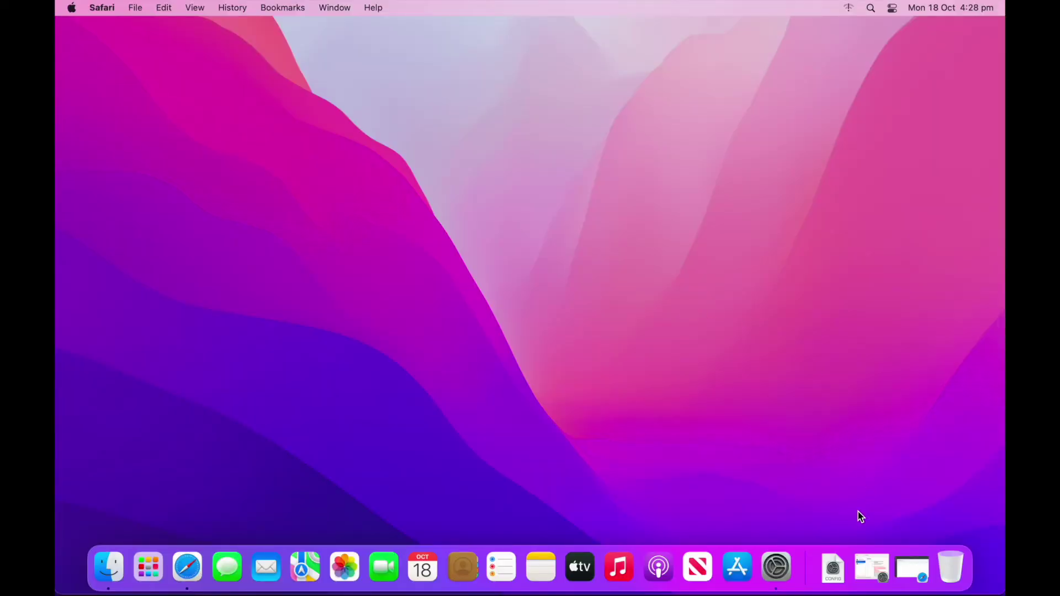
{"action": "left_click", "coordinate": [878, 574]}
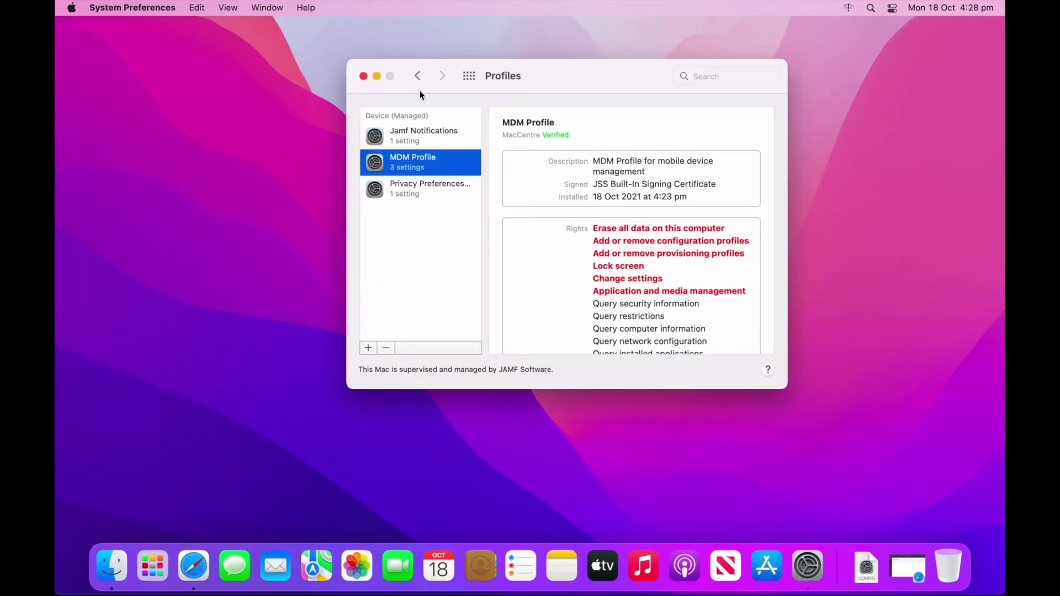
- Check that the System Preferences menu still offers Erase All Content and Settings, then close Profiles
{"action": "left_click", "coordinate": [136, 7]}
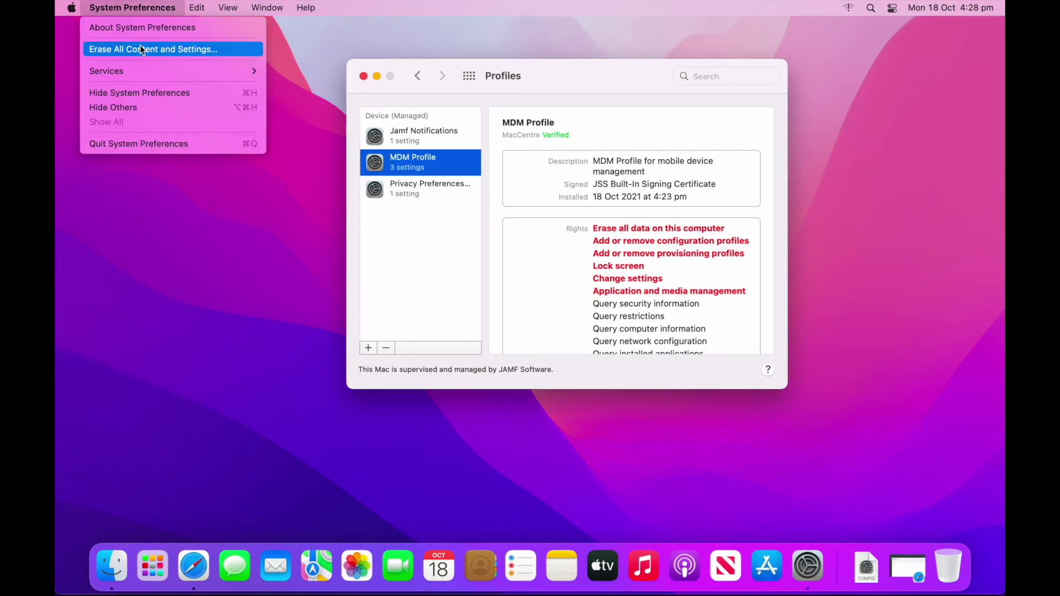
{"action": "left_click", "coordinate": [430, 48]}
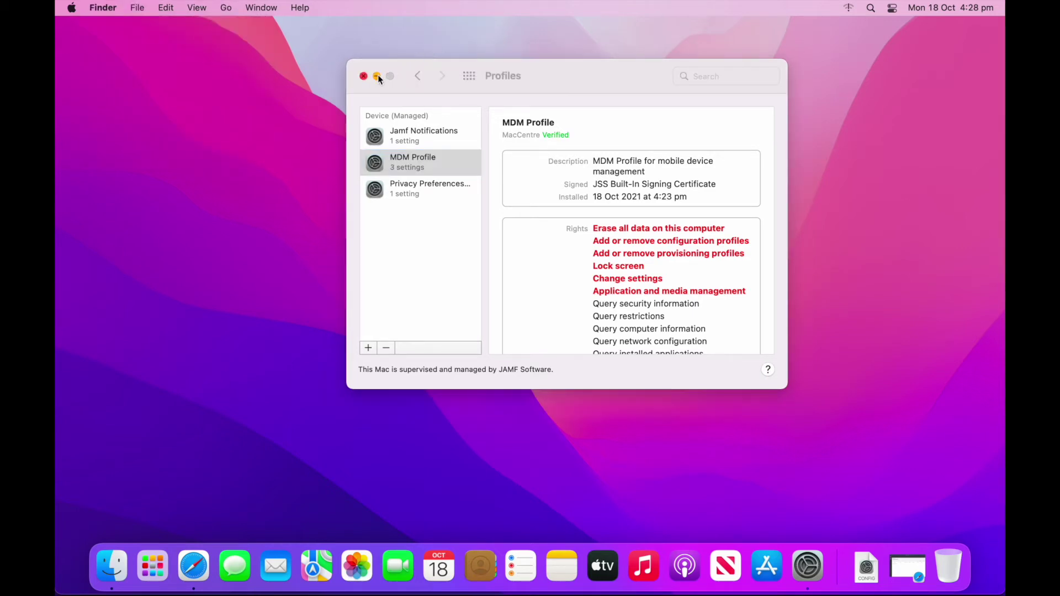
{"action": "left_click", "coordinate": [364, 76]}
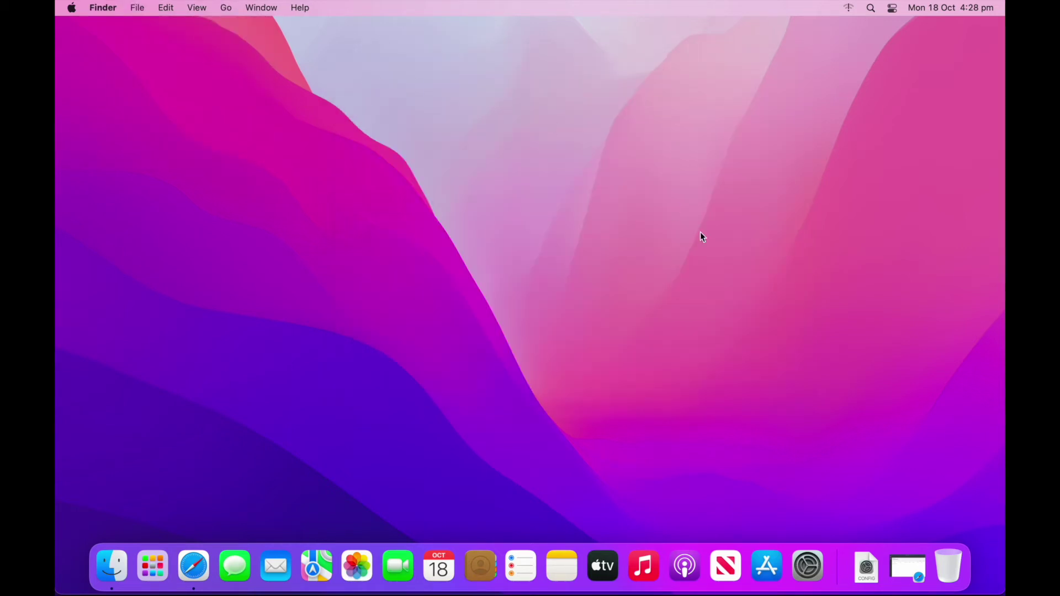
{"action": "left_click", "coordinate": [906, 564]}
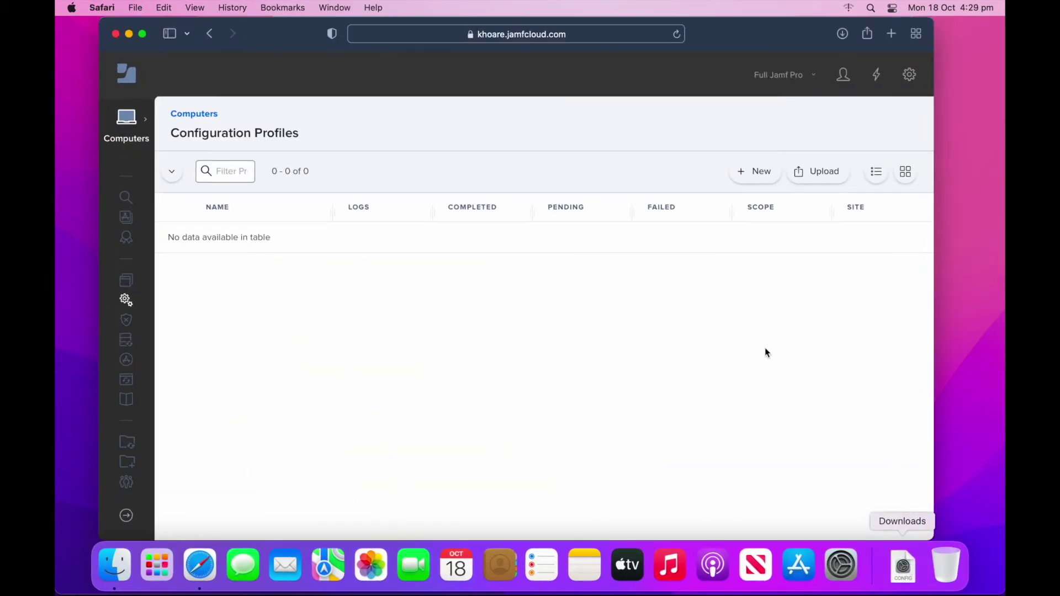
- Create a new macOS configuration profile named 'disable ecs'
{"action": "left_click", "coordinate": [761, 175]}
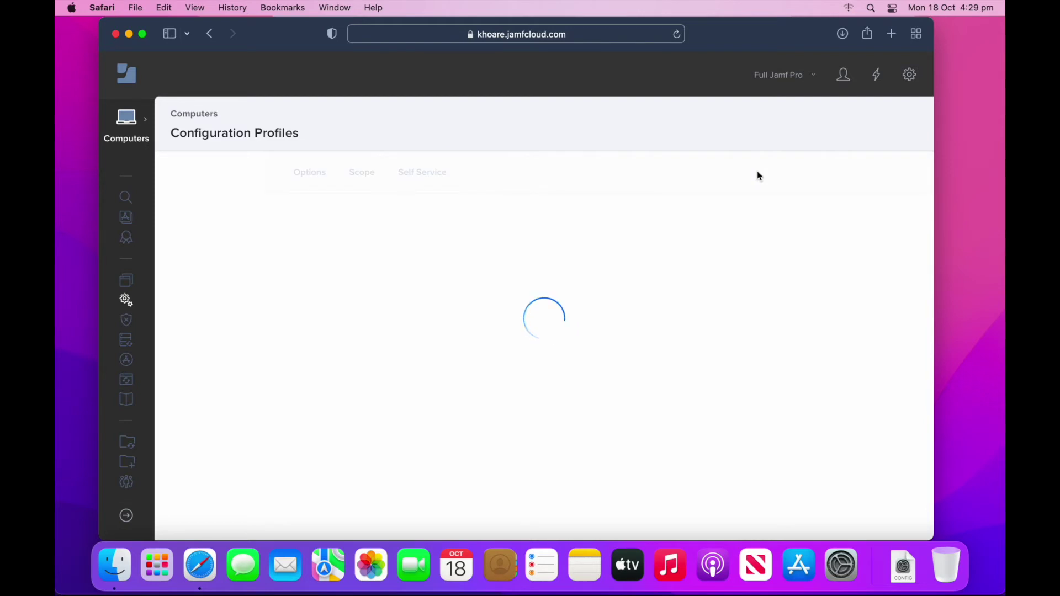
{"action": "left_click", "coordinate": [551, 261]}
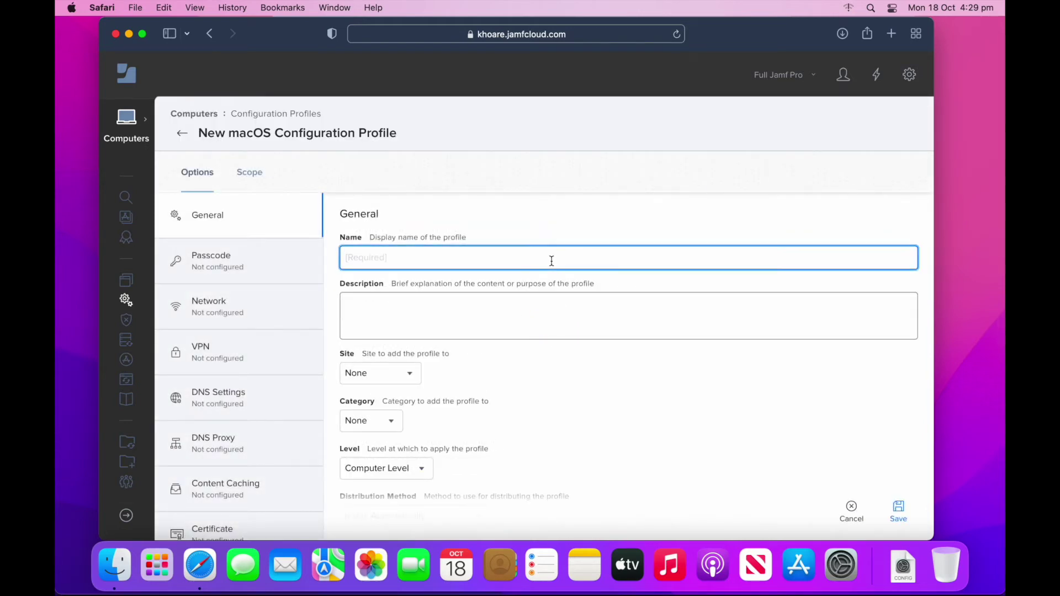
{"action": "type", "text": "disable ecs"}
- Add a Restrictions payload and untick Allow Erase All Content and Settings under Functionality
{"action": "scroll", "coordinate": [270, 362], "scroll_direction": "down", "scroll_amount": 3}
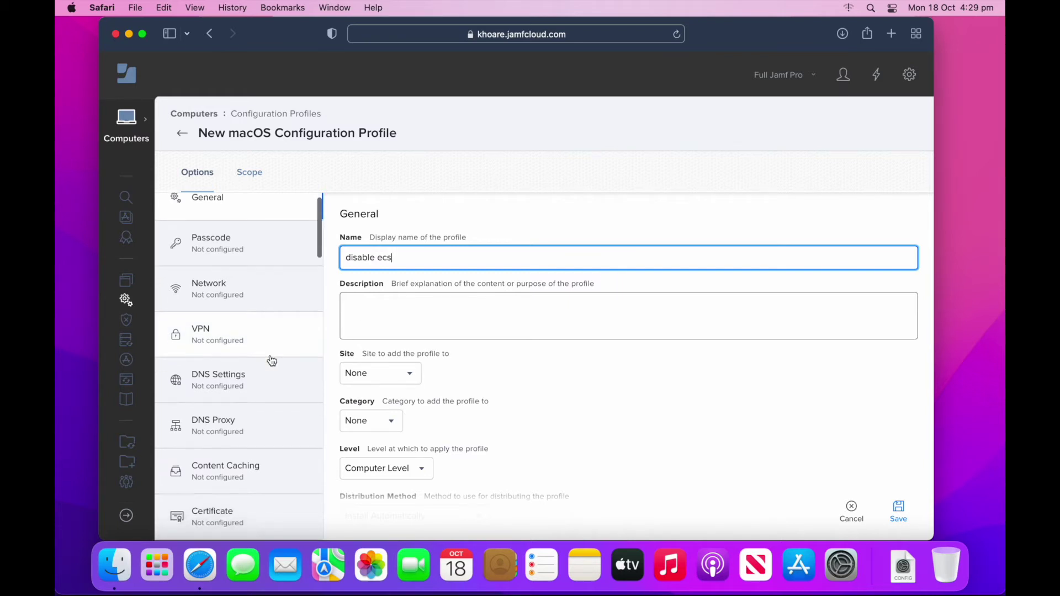
{"action": "scroll", "coordinate": [271, 361], "scroll_direction": "down", "scroll_amount": 7}
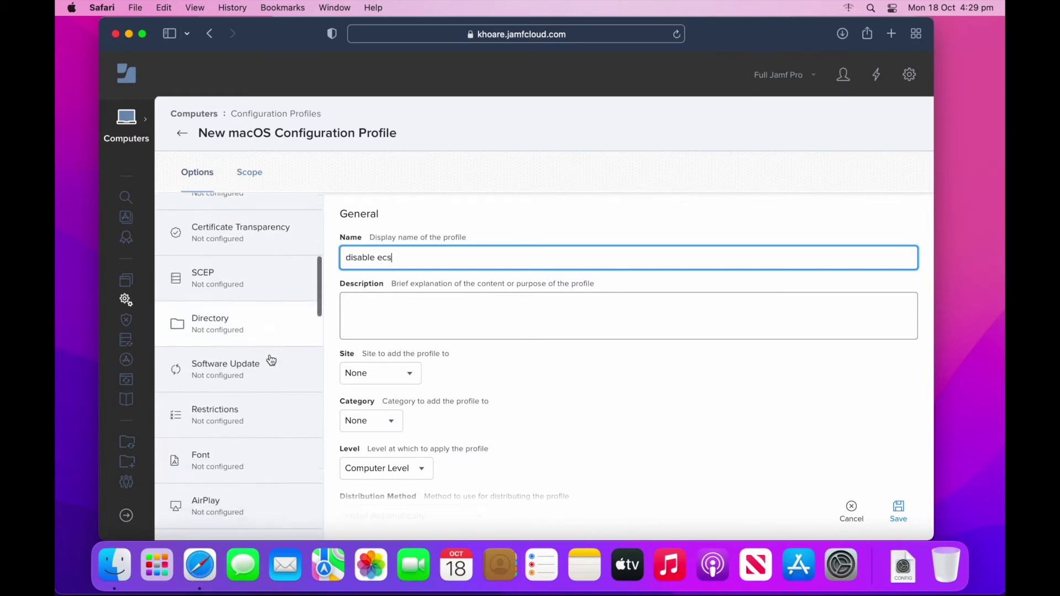
{"action": "left_click", "coordinate": [230, 411]}
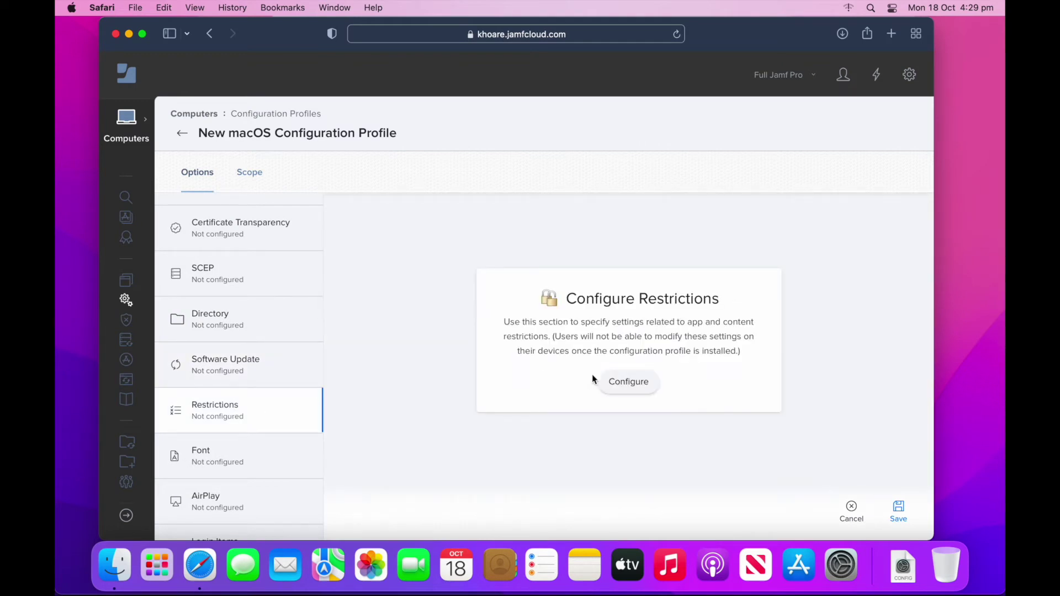
{"action": "left_click", "coordinate": [627, 382]}
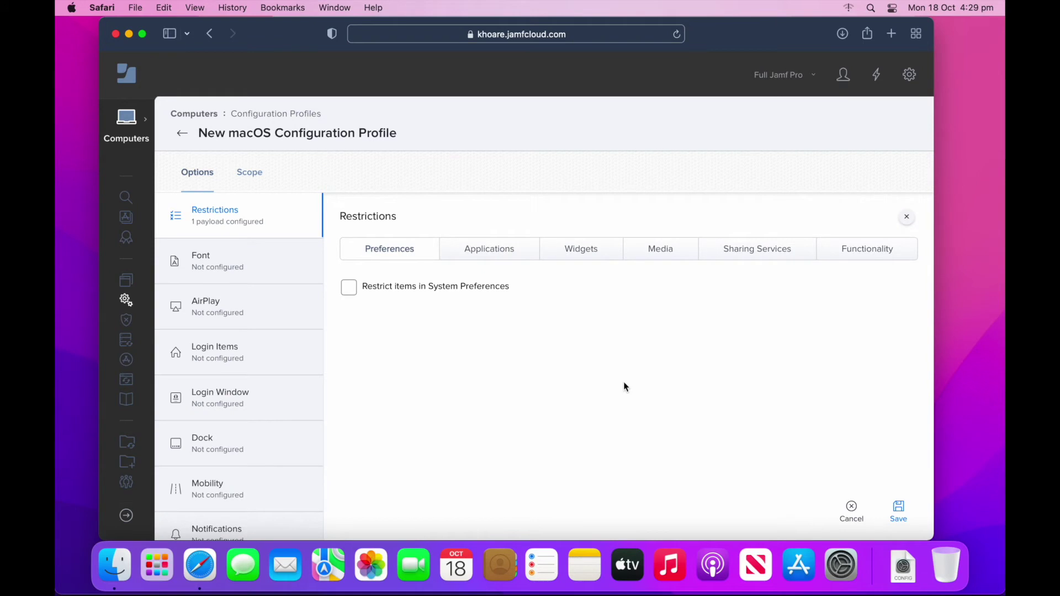
{"action": "left_click", "coordinate": [903, 258]}
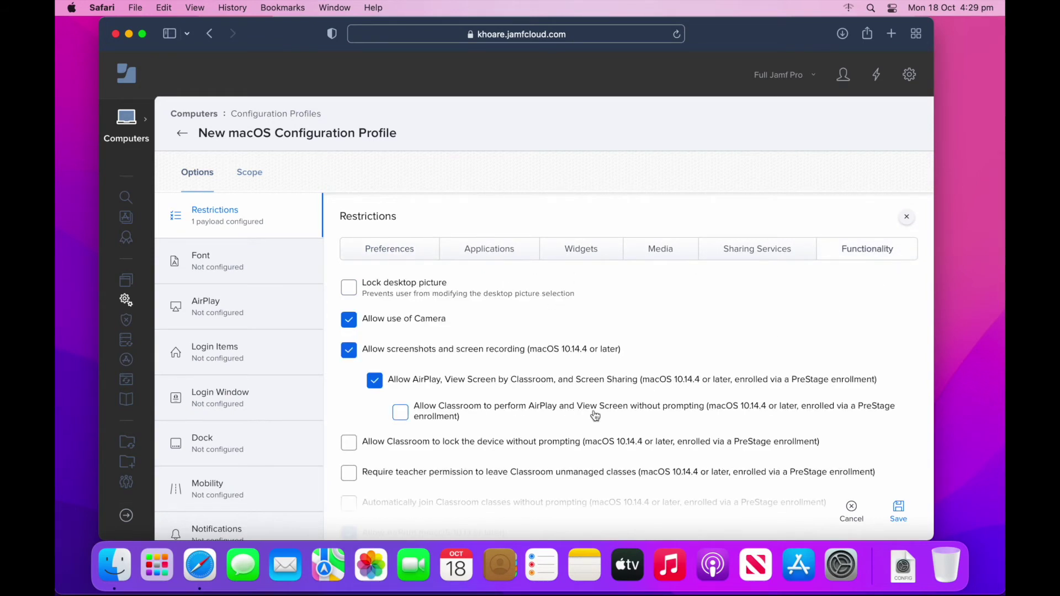
{"action": "scroll", "coordinate": [596, 415], "scroll_direction": "down", "scroll_amount": 15}
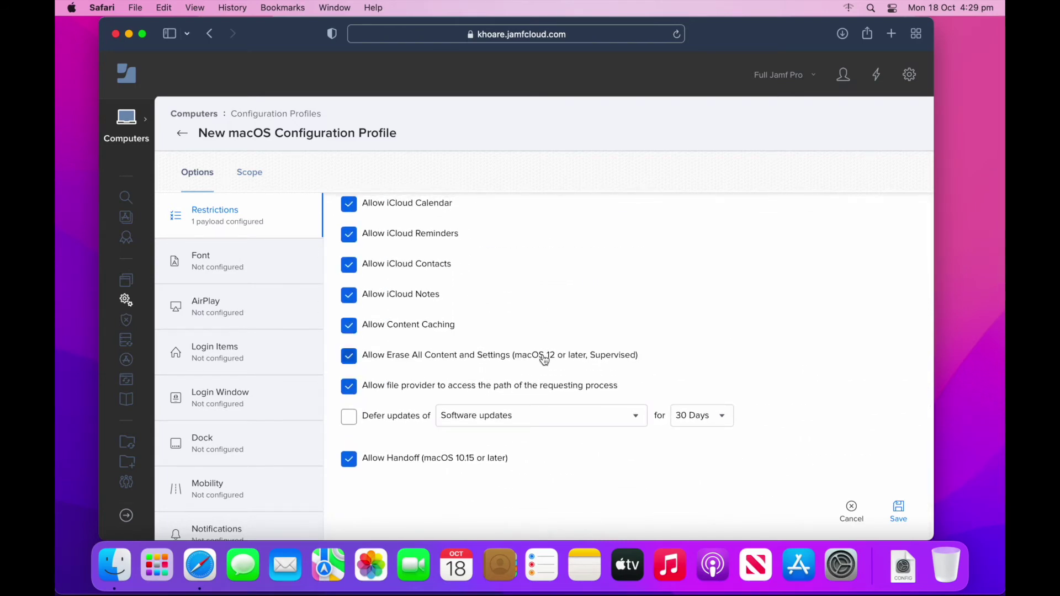
{"action": "left_click", "coordinate": [351, 362]}
{"action": "left_click", "coordinate": [250, 172]}
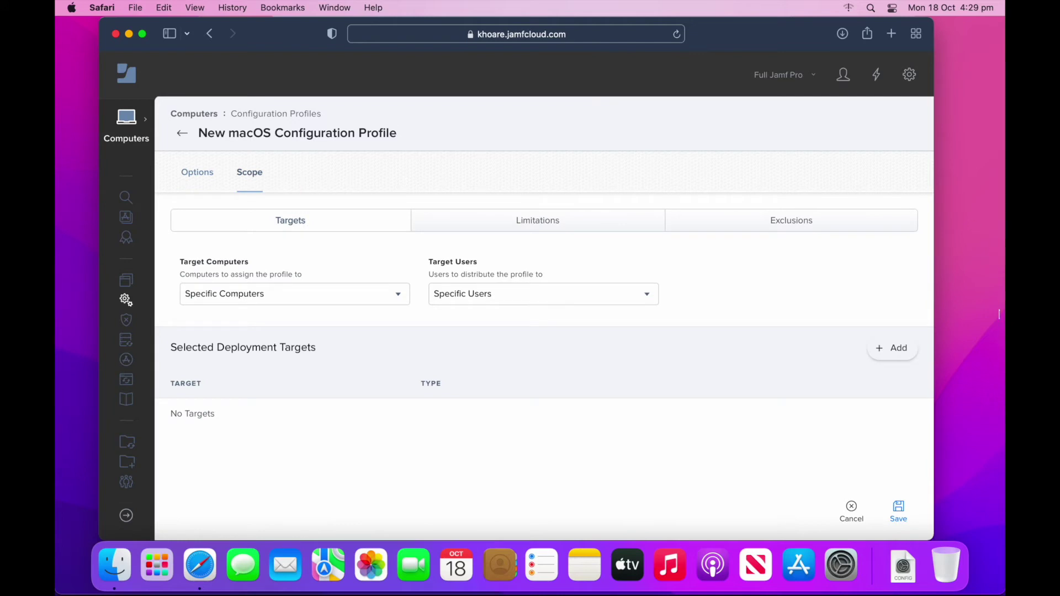
- Target monterey_test, save the disable ecs profile, and confirm its log shows Completed
{"action": "left_click", "coordinate": [892, 348]}
{"action": "scroll", "coordinate": [545, 409], "scroll_direction": "down", "scroll_amount": 1}
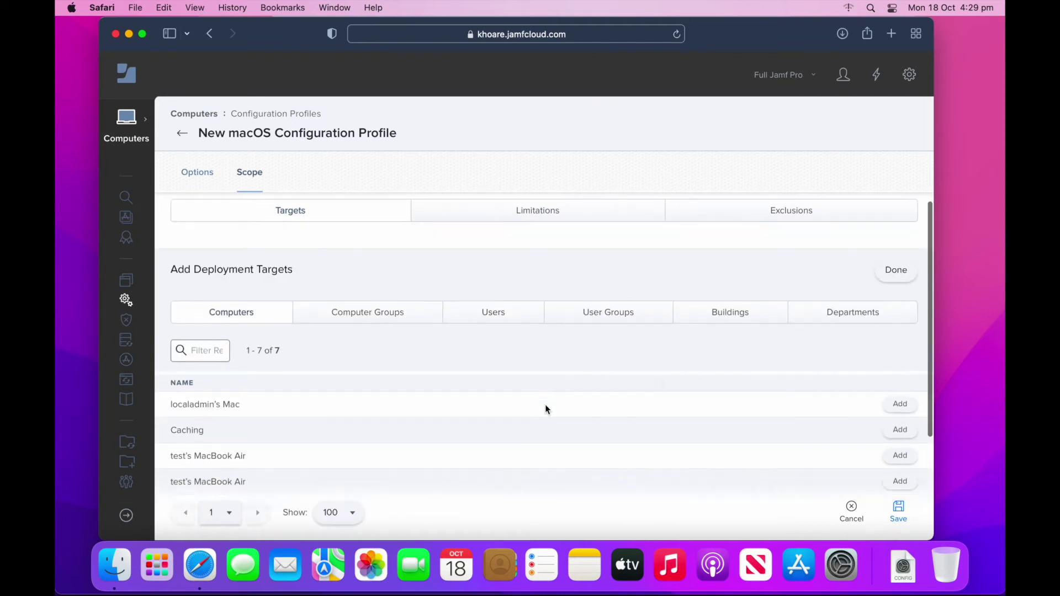
{"action": "scroll", "coordinate": [546, 409], "scroll_direction": "down", "scroll_amount": 3}
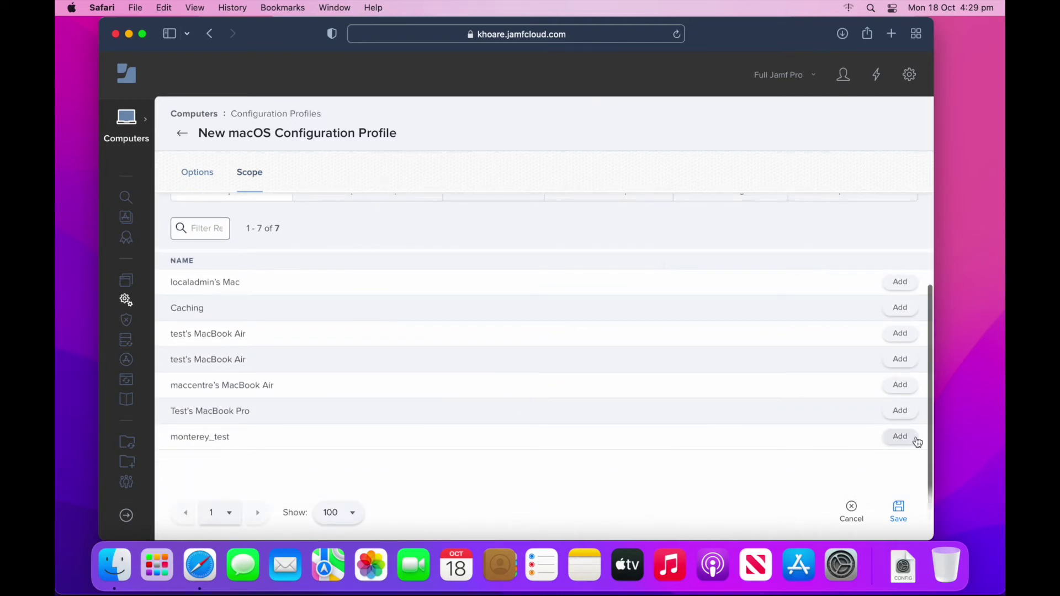
{"action": "left_click", "coordinate": [916, 441]}
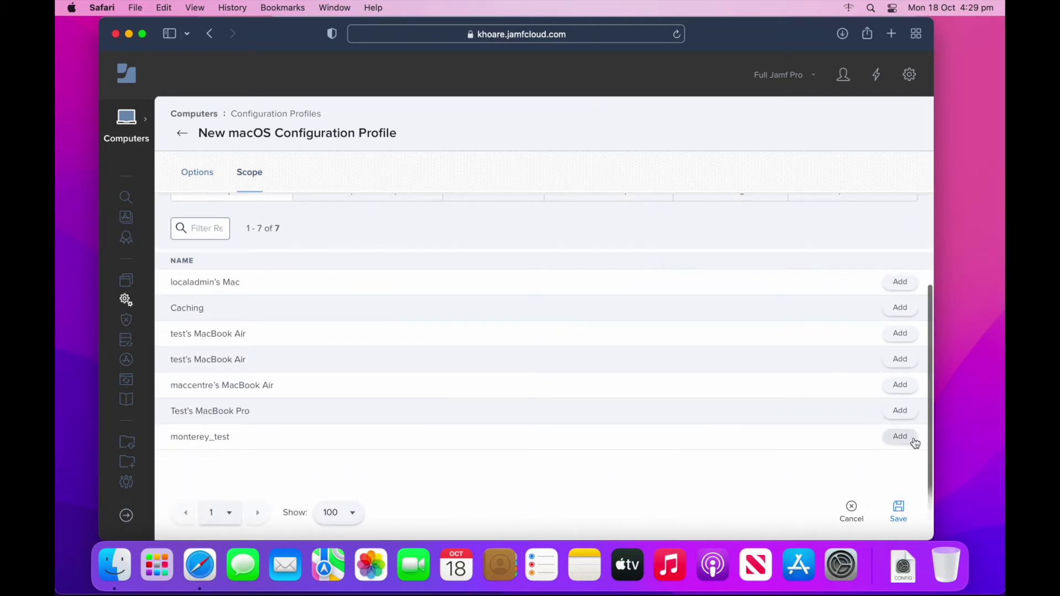
{"action": "left_click", "coordinate": [900, 508]}
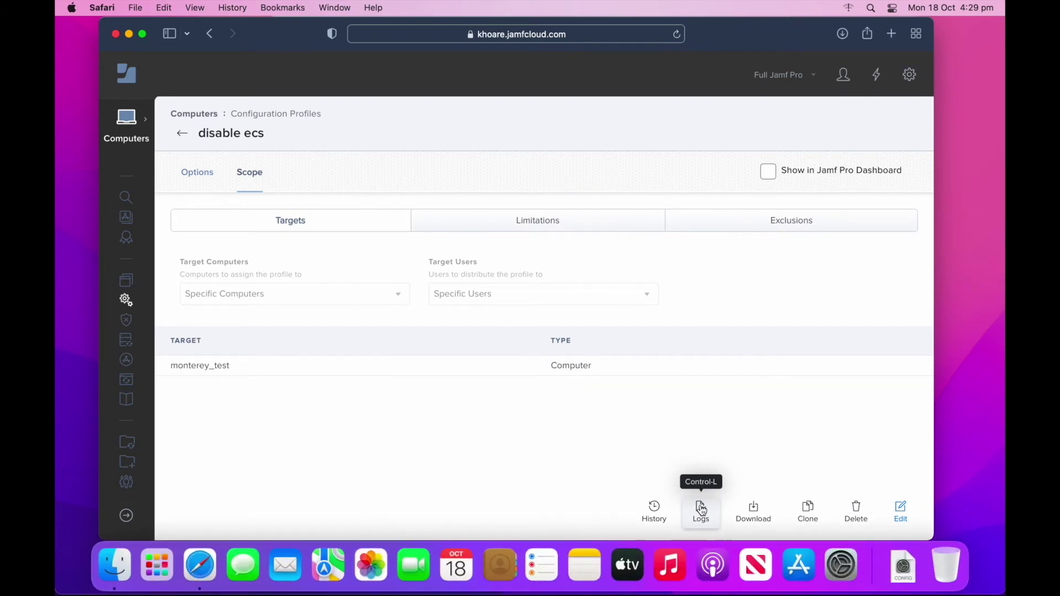
{"action": "left_click", "coordinate": [701, 509]}
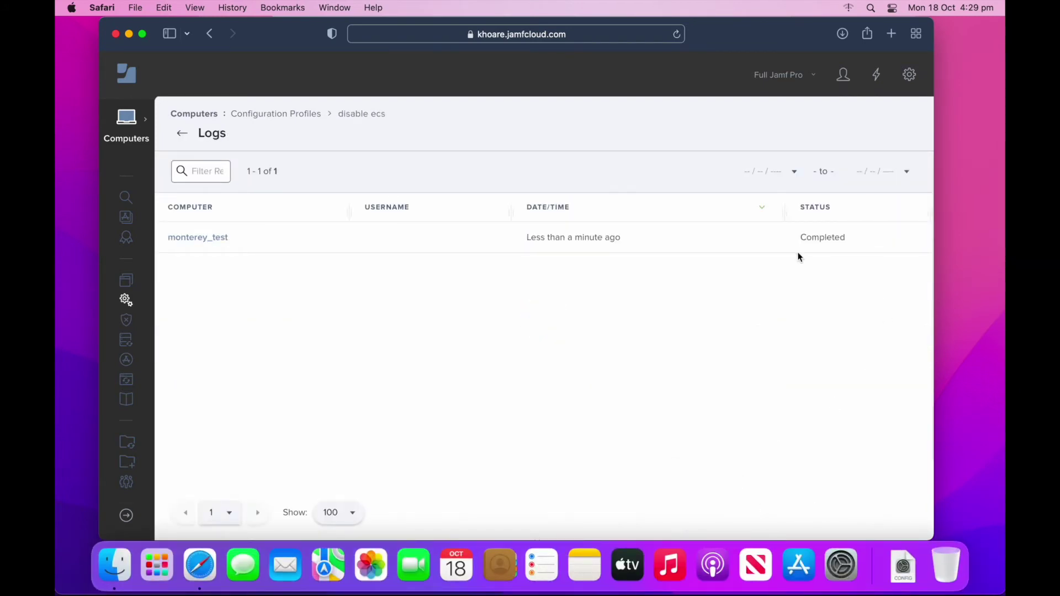
{"action": "left_click", "coordinate": [129, 33]}
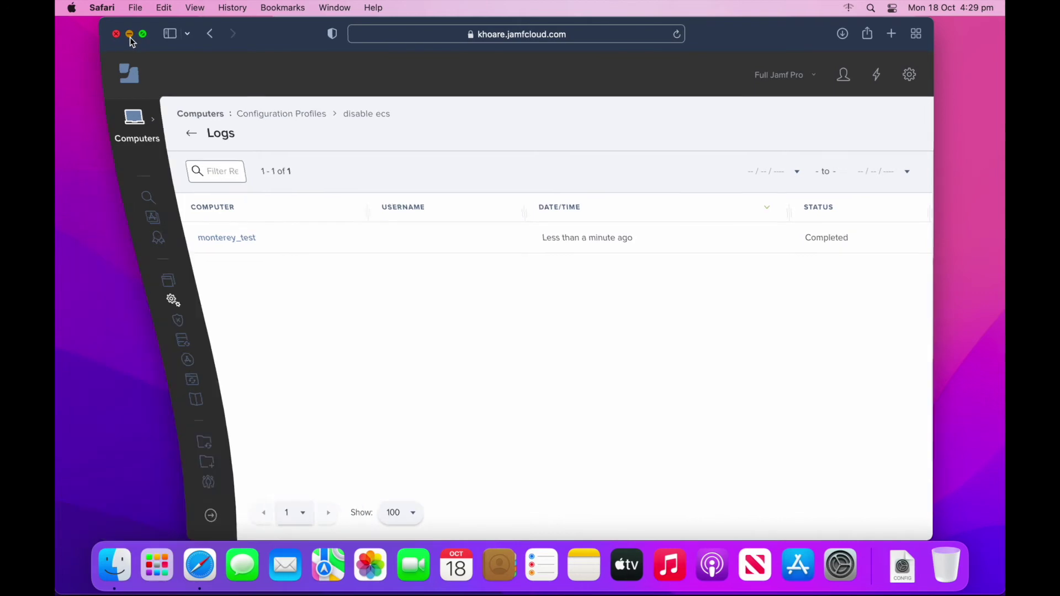
- Verify the disable ecs profile and its 14 settings are installed in Profiles
{"action": "left_click", "coordinate": [819, 576]}
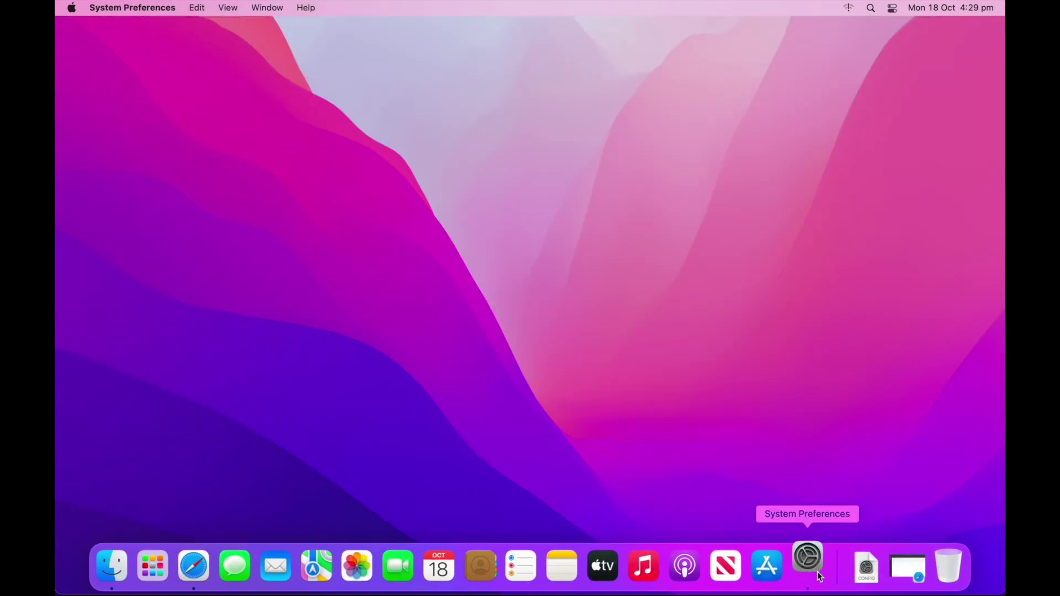
{"action": "left_click", "coordinate": [763, 389]}
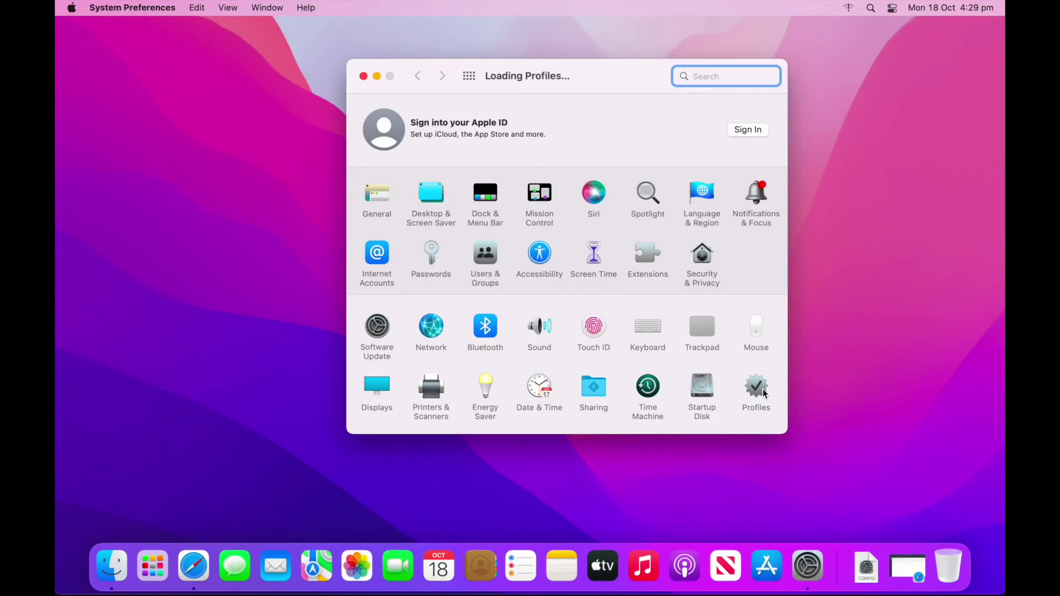
{"action": "left_click", "coordinate": [418, 214]}
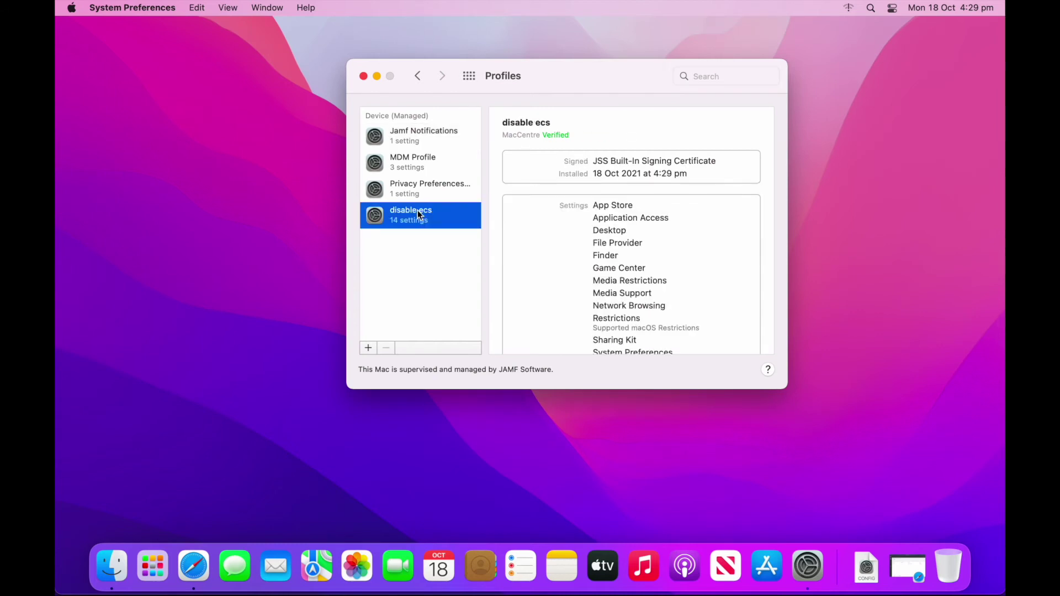
{"action": "scroll", "coordinate": [622, 327], "scroll_direction": "down", "scroll_amount": 8}
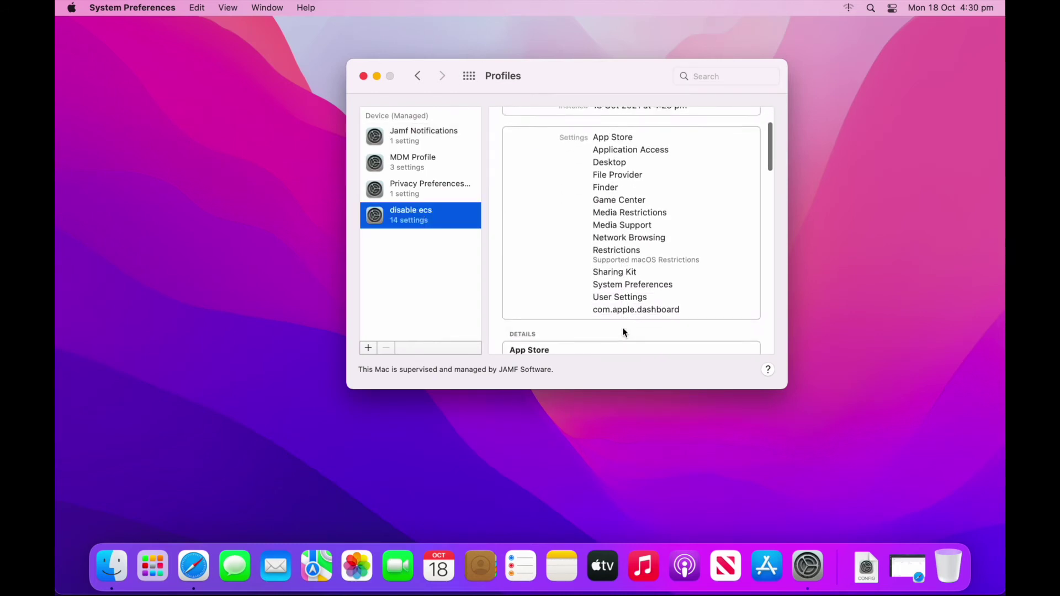
{"action": "scroll", "coordinate": [622, 327], "scroll_direction": "up", "scroll_amount": 8}
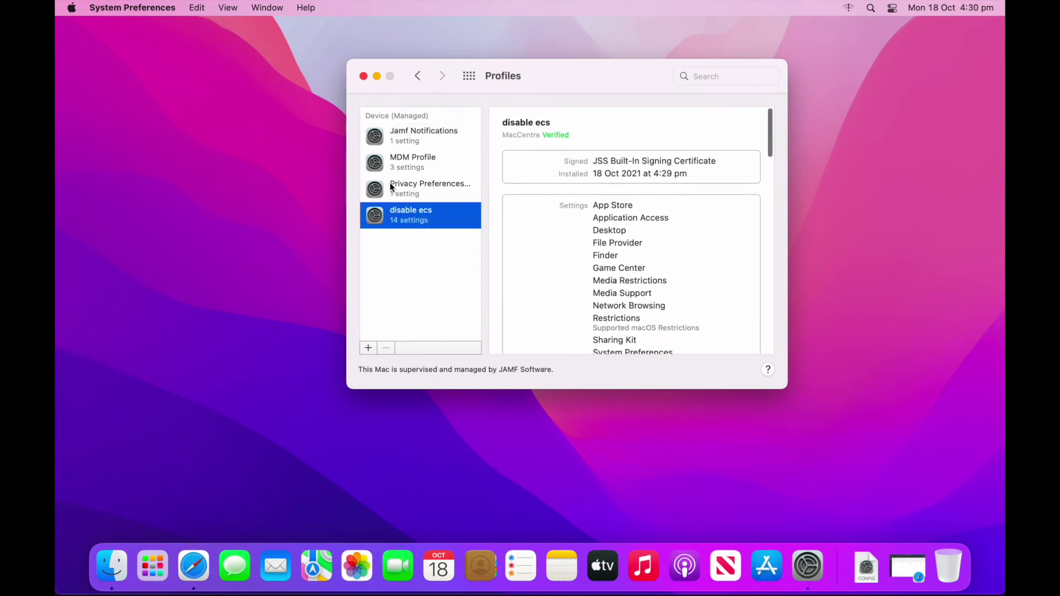
- Confirm the System Preferences menu no longer offers Erase All Content and Settings, then close it
{"action": "left_click", "coordinate": [139, 8]}
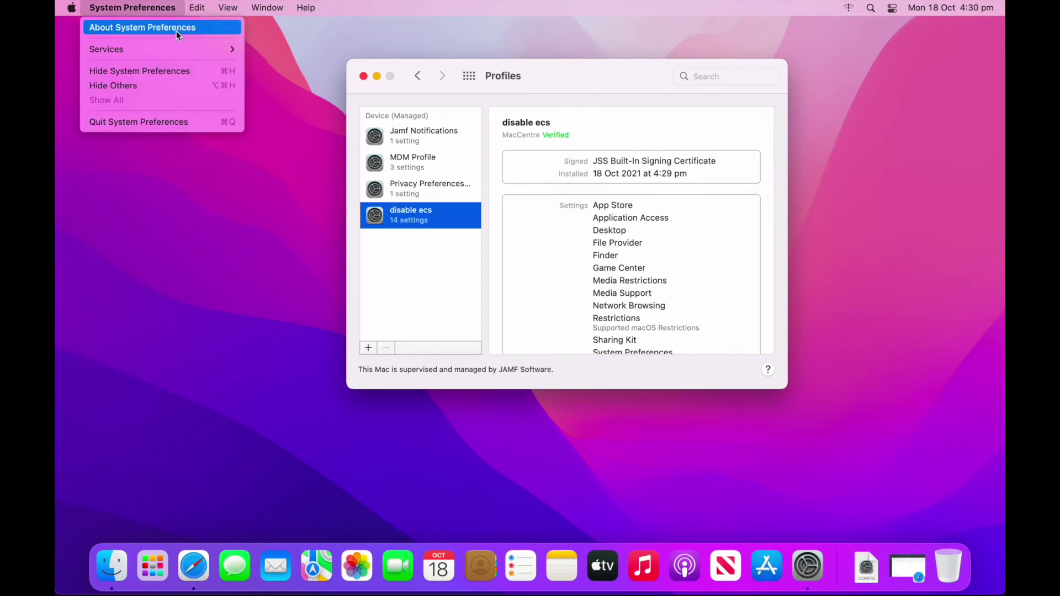
{"action": "mouse_move", "coordinate": [160, 51]}
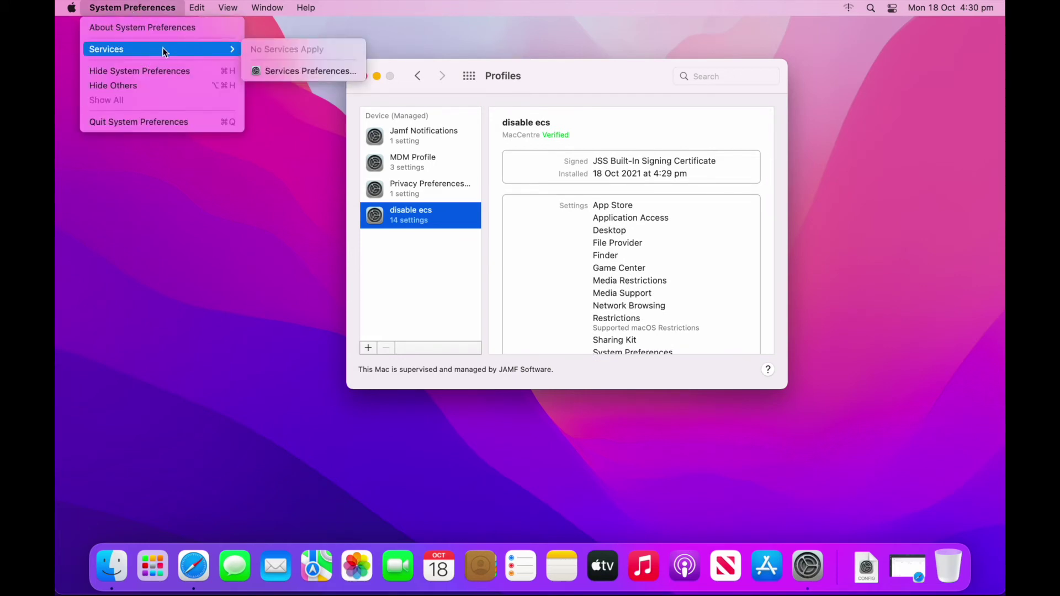
{"action": "left_click", "coordinate": [542, 70]}
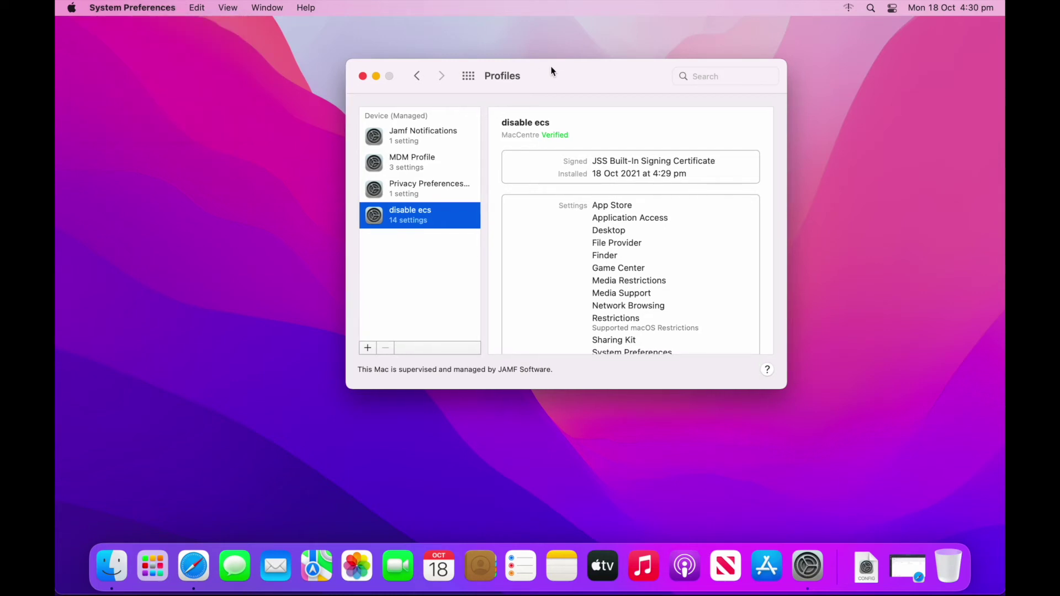
{"action": "left_click", "coordinate": [363, 77]}
{"action": "left_click", "coordinate": [910, 559]}
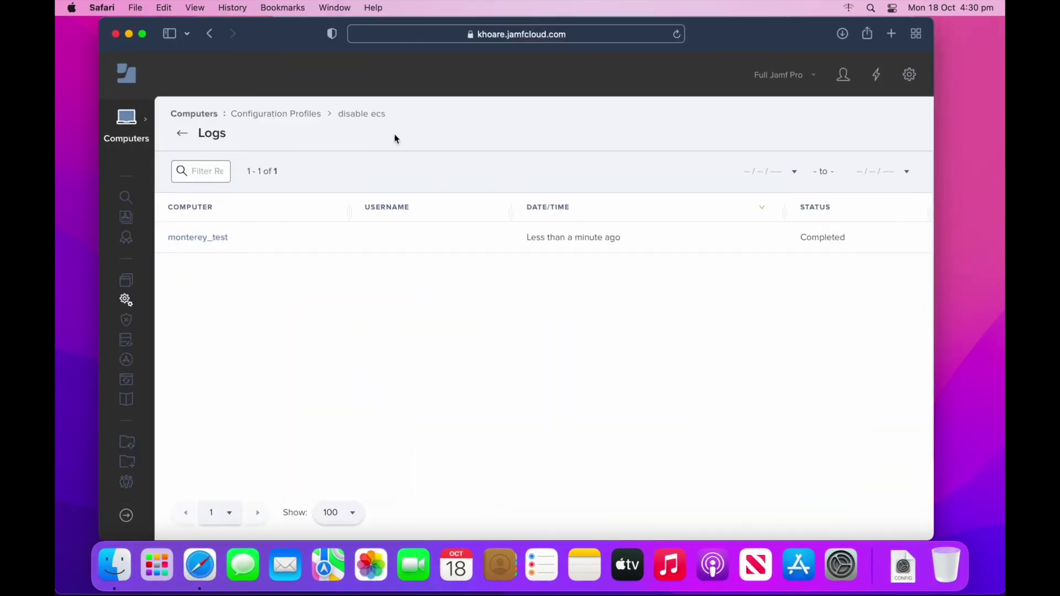
- Remove monterey_test from disable ecs targets and save, distributing to all computers
{"action": "left_click", "coordinate": [375, 113]}
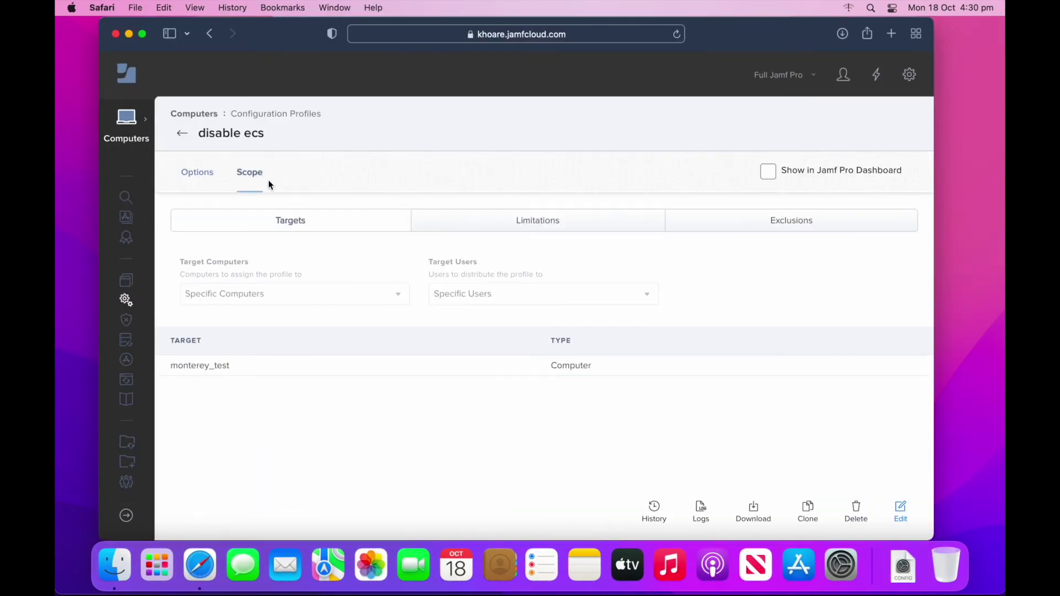
{"action": "left_click", "coordinate": [900, 510]}
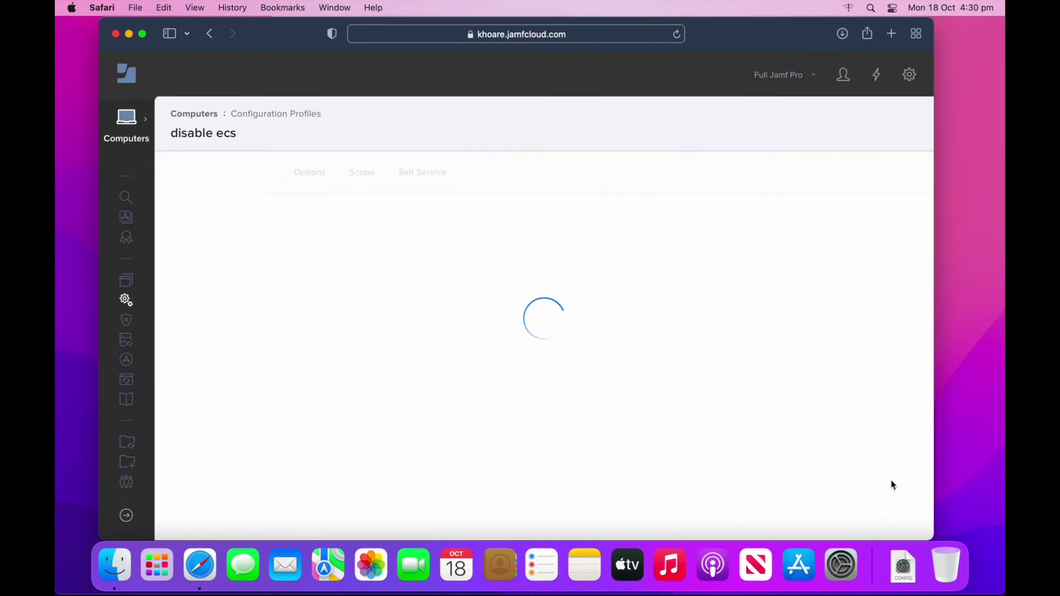
{"action": "left_click", "coordinate": [893, 412]}
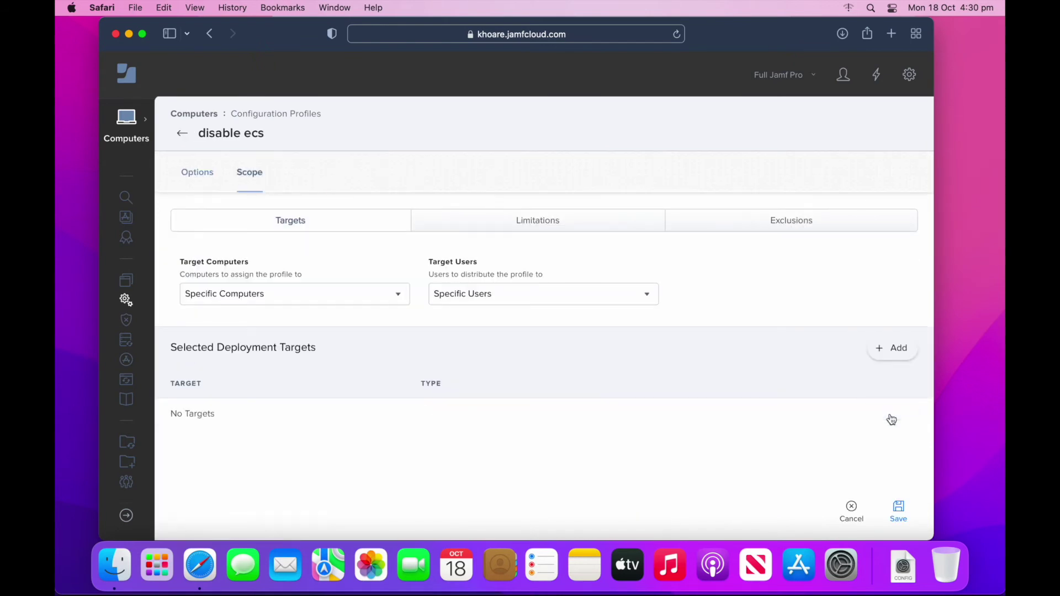
{"action": "left_click", "coordinate": [899, 519]}
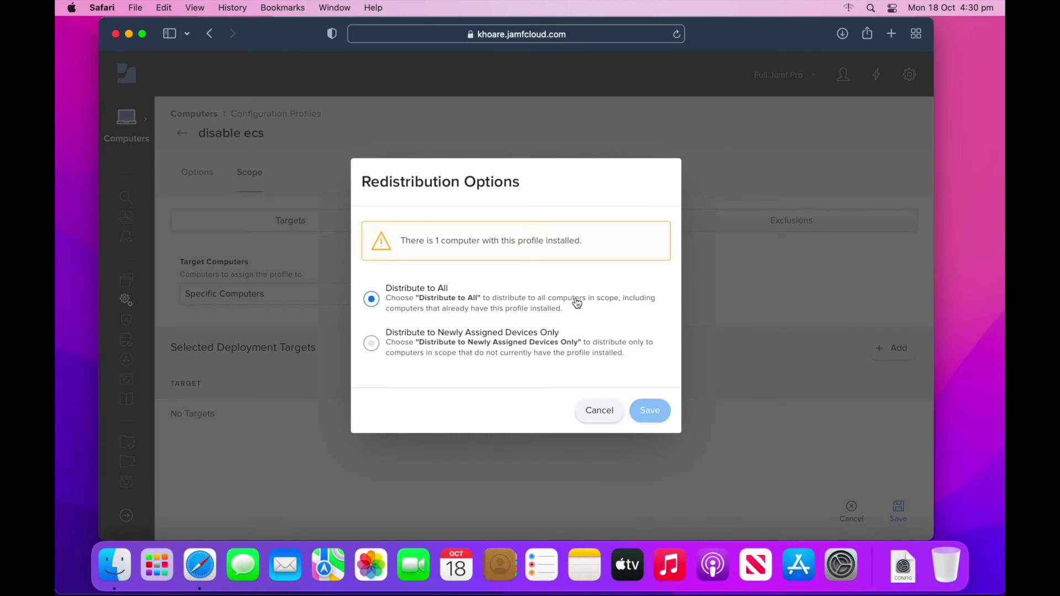
{"action": "left_click", "coordinate": [538, 352]}
{"action": "left_click", "coordinate": [472, 291]}
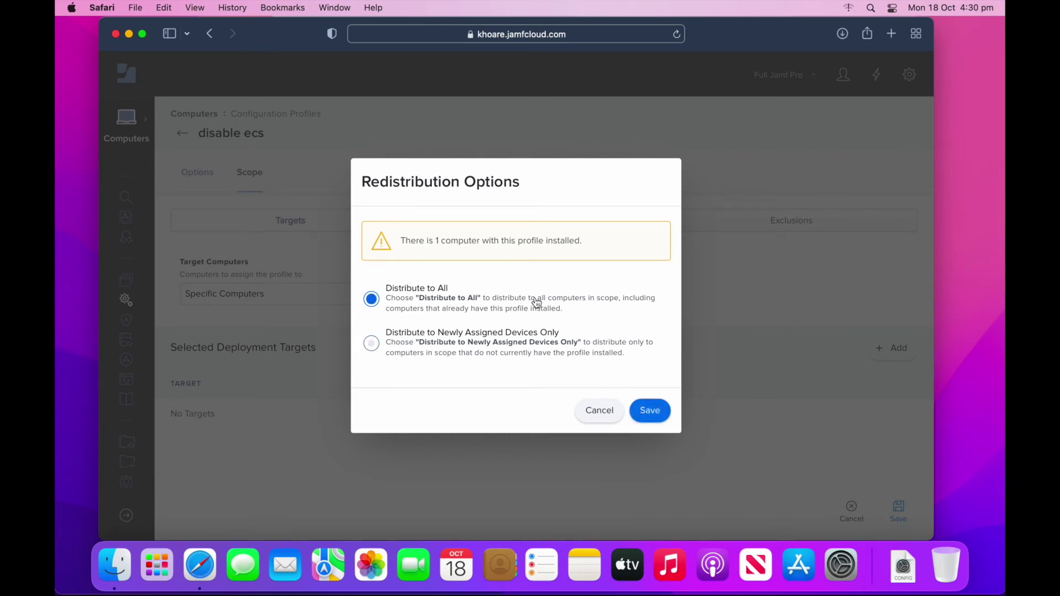
{"action": "left_click", "coordinate": [647, 408]}
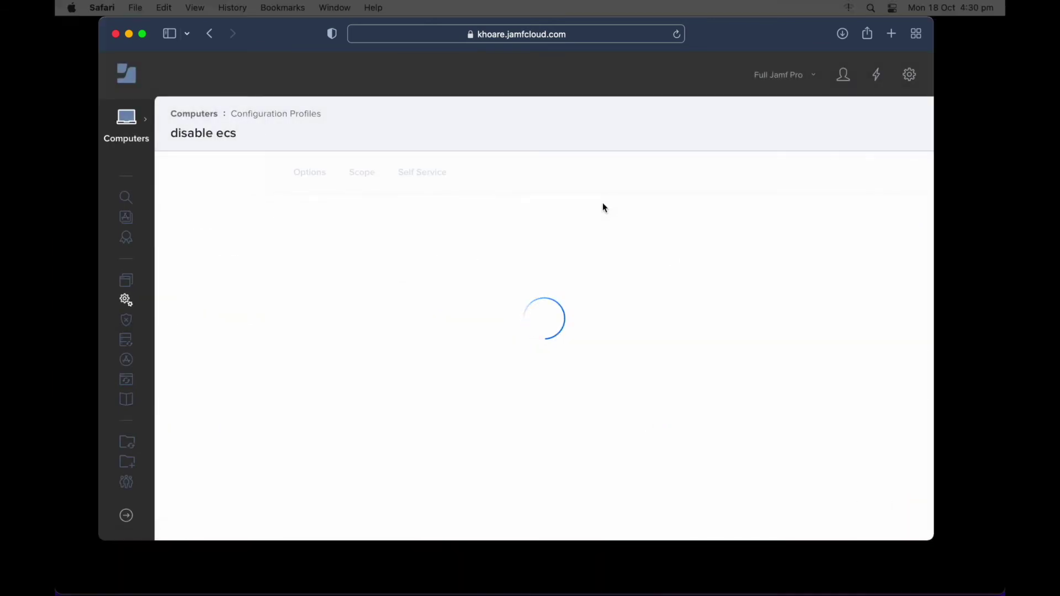
{"action": "left_click", "coordinate": [130, 34]}
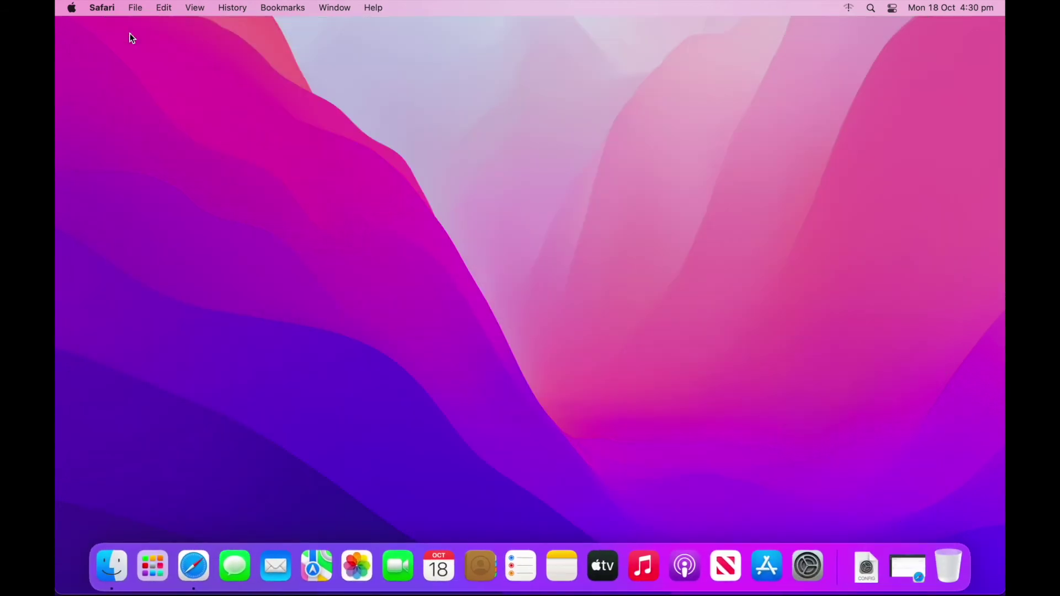
- Confirm the System Preferences menu offers Erase All Content and Settings again, then close it
{"action": "left_click", "coordinate": [809, 547]}
{"action": "left_click", "coordinate": [109, 9]}
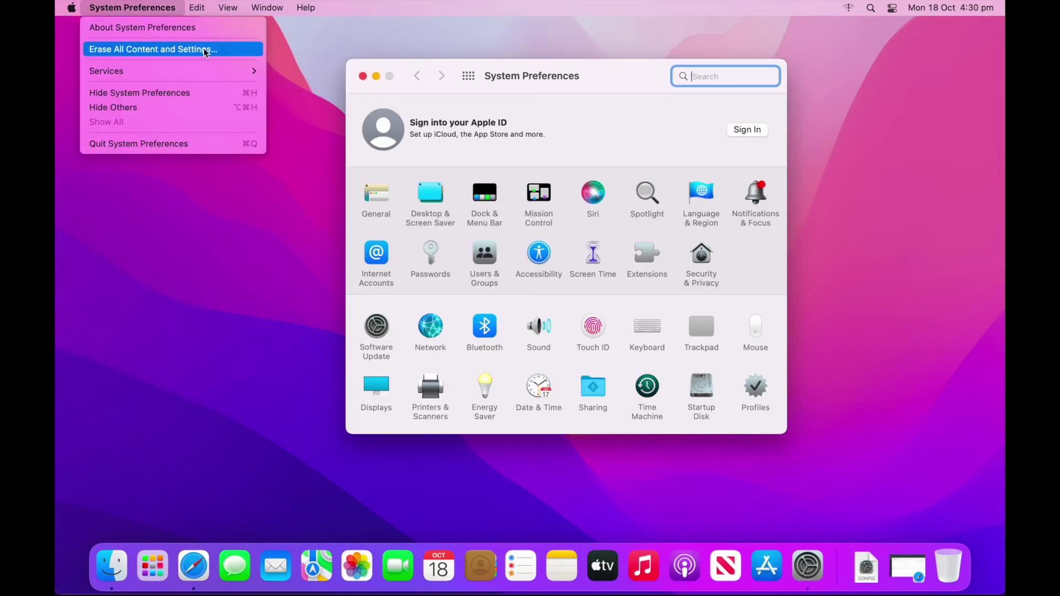
{"action": "left_click", "coordinate": [430, 49]}
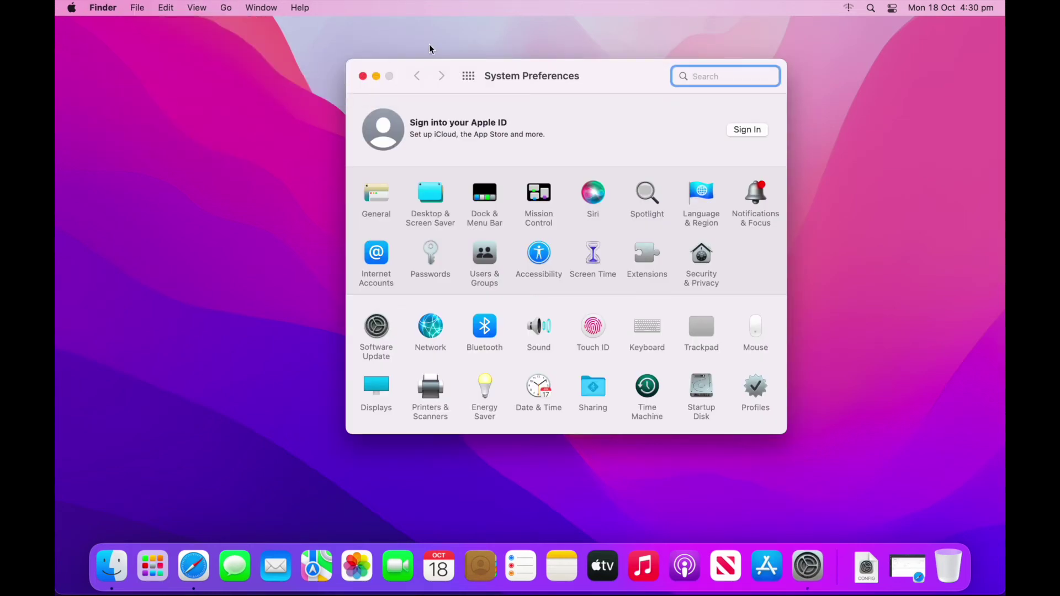
{"action": "left_click", "coordinate": [363, 77]}
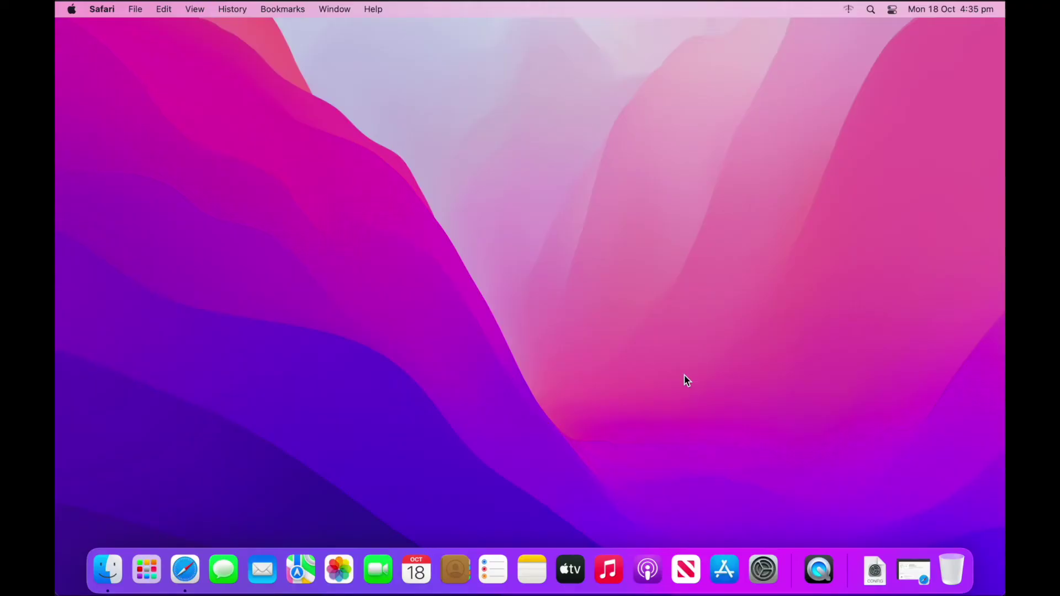
- Find monterey_test in Computers search and show its Management commands
{"action": "left_click", "coordinate": [914, 573]}
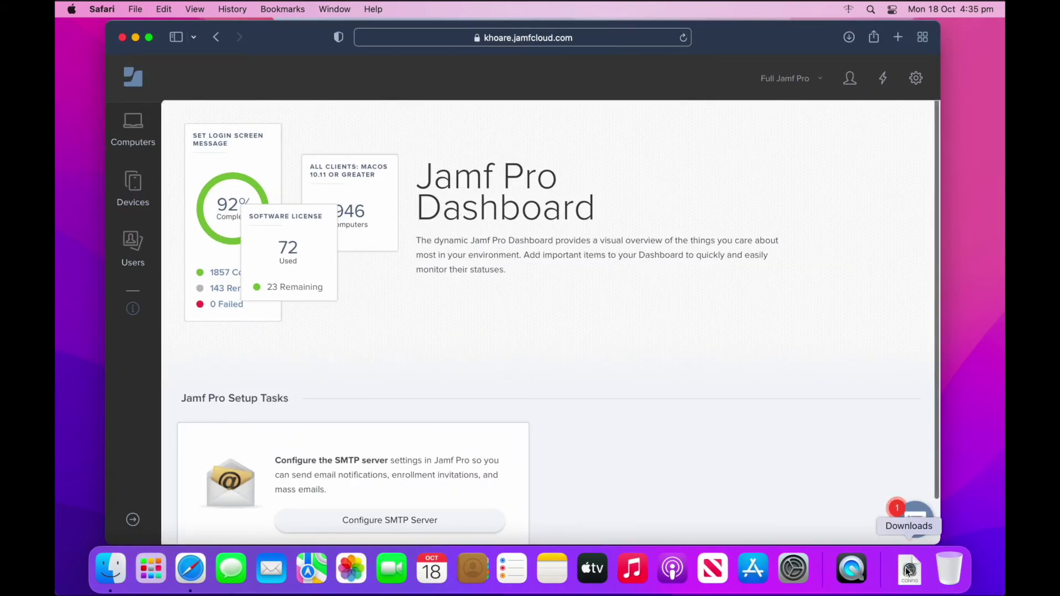
{"action": "left_click", "coordinate": [133, 135]}
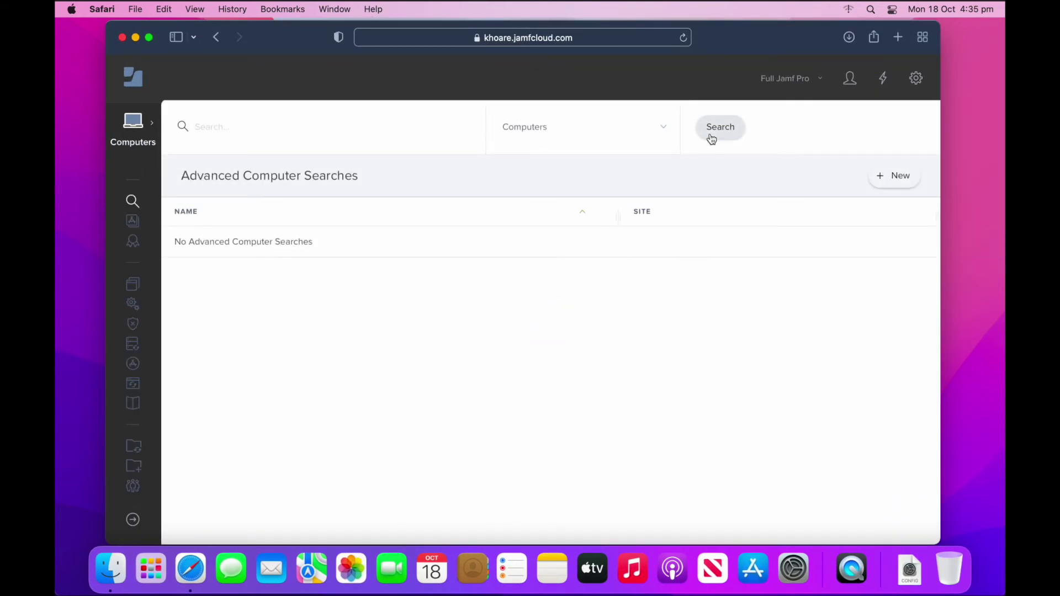
{"action": "left_click", "coordinate": [712, 138]}
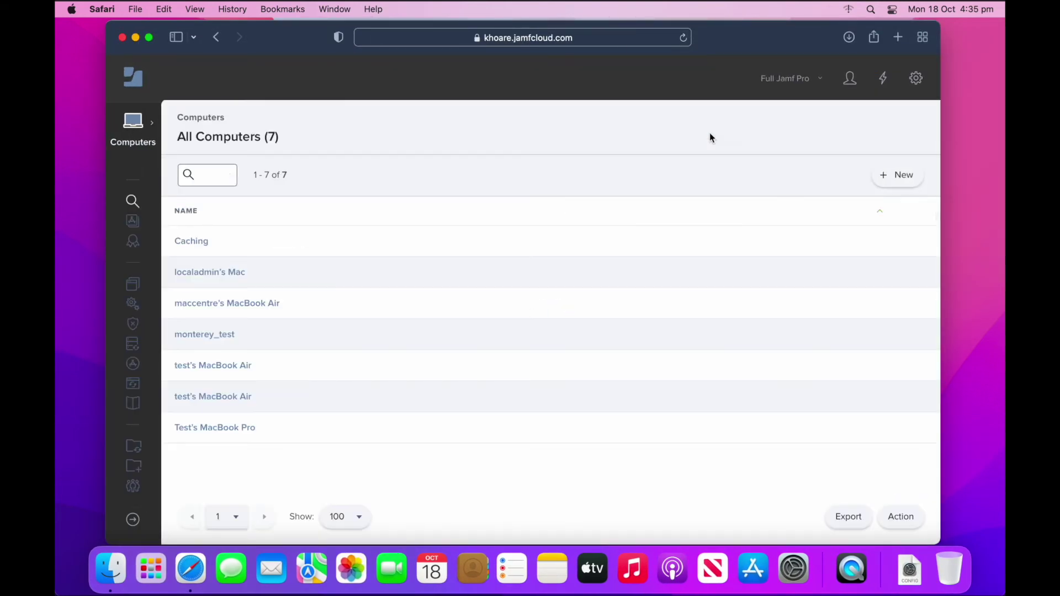
{"action": "left_click", "coordinate": [228, 336]}
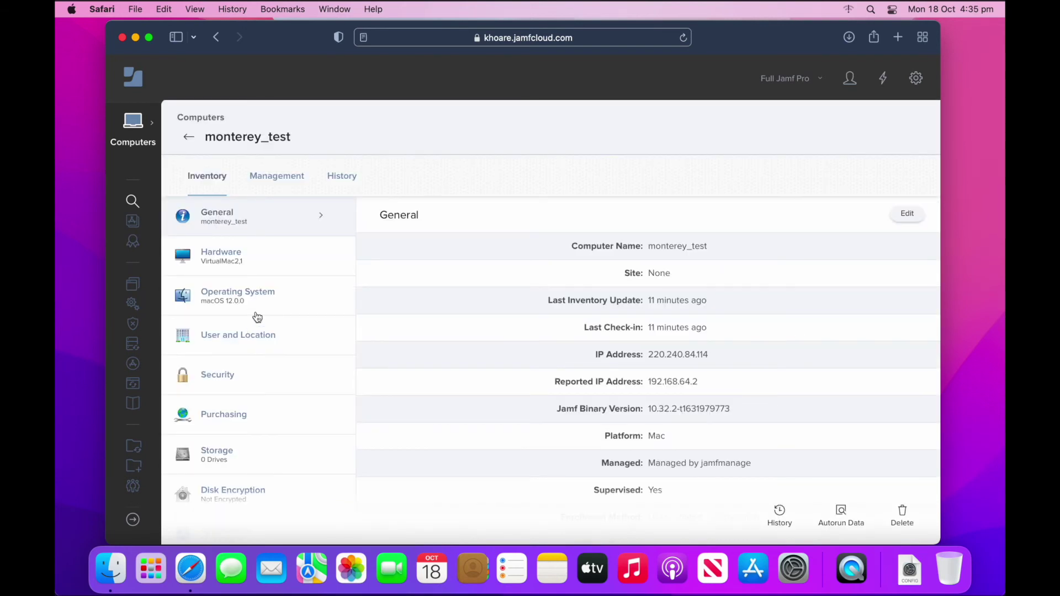
{"action": "left_click", "coordinate": [280, 182]}
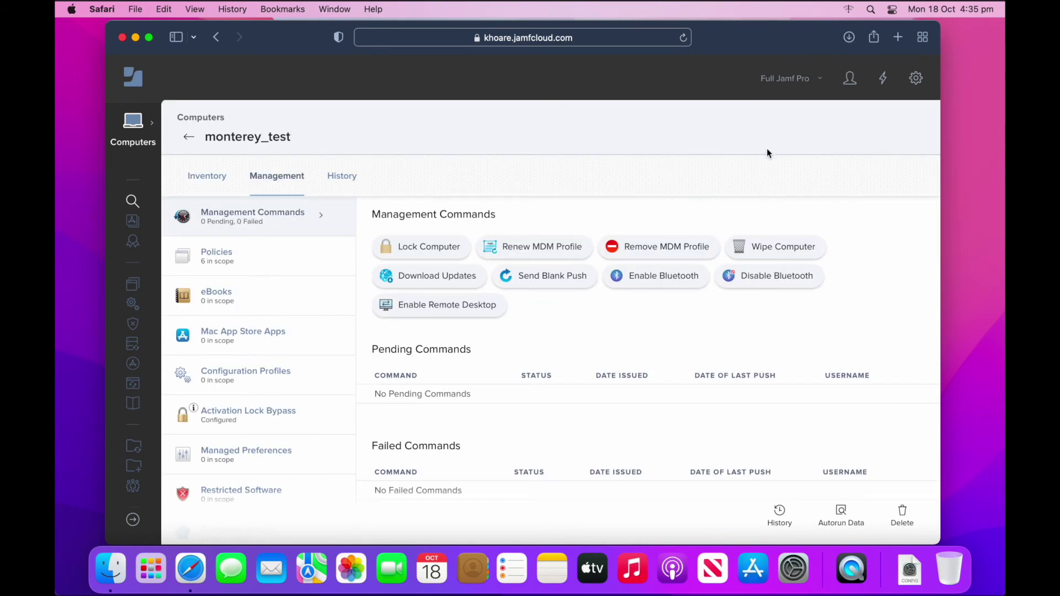
- Send a Wipe Computer command to monterey_test protected by a six-digit passcode
{"action": "left_click", "coordinate": [776, 249]}
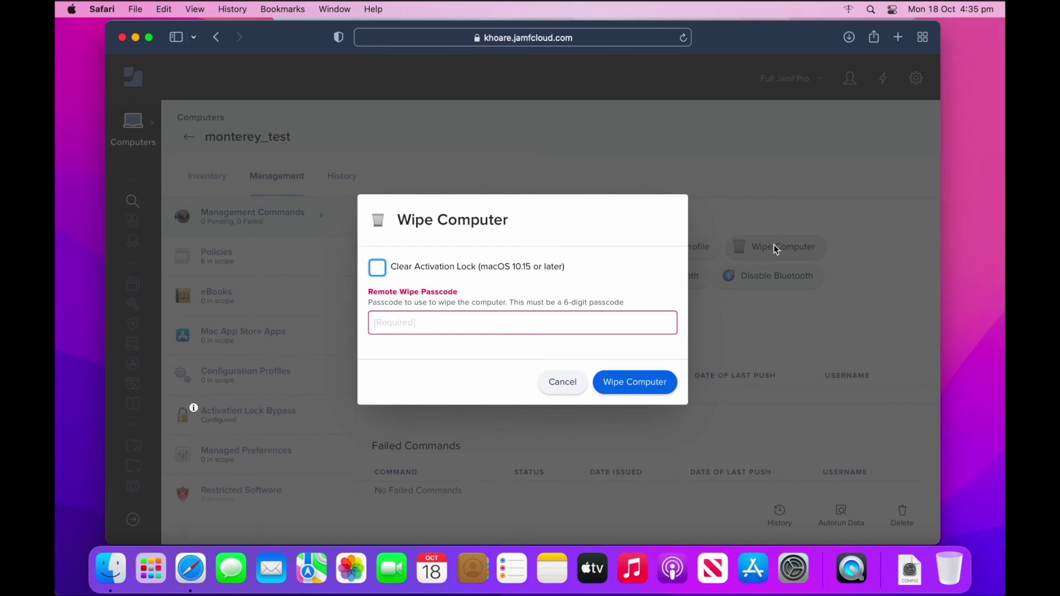
{"action": "left_click", "coordinate": [436, 332]}
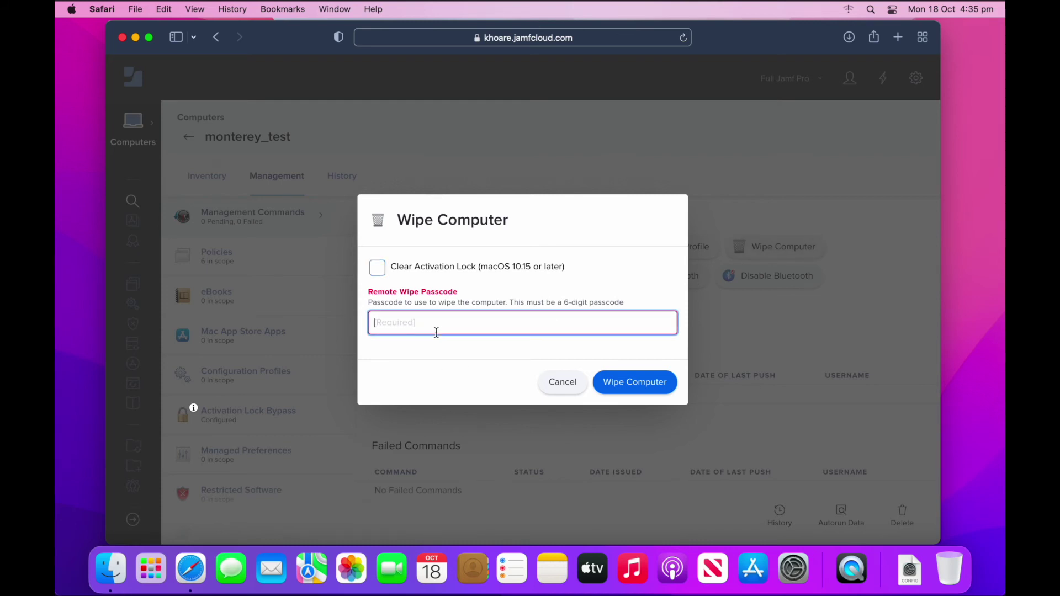
{"action": "type", "text": "123456"}
{"action": "left_click", "coordinate": [661, 386]}
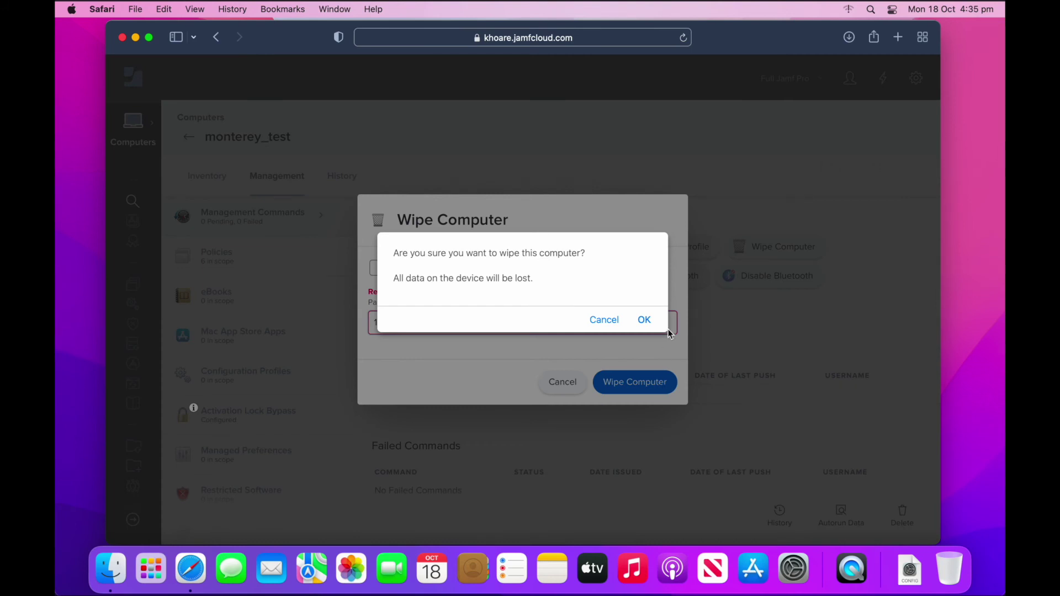
{"action": "left_click", "coordinate": [645, 320]}
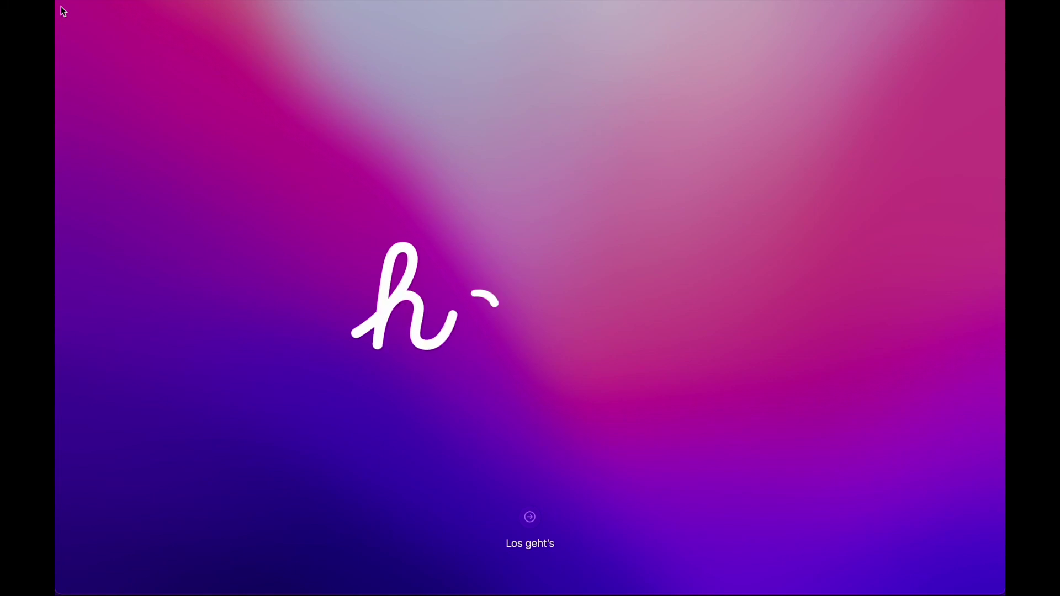
- Click Get Started on the hello screen to reach Language selection
{"action": "left_click", "coordinate": [529, 521]}
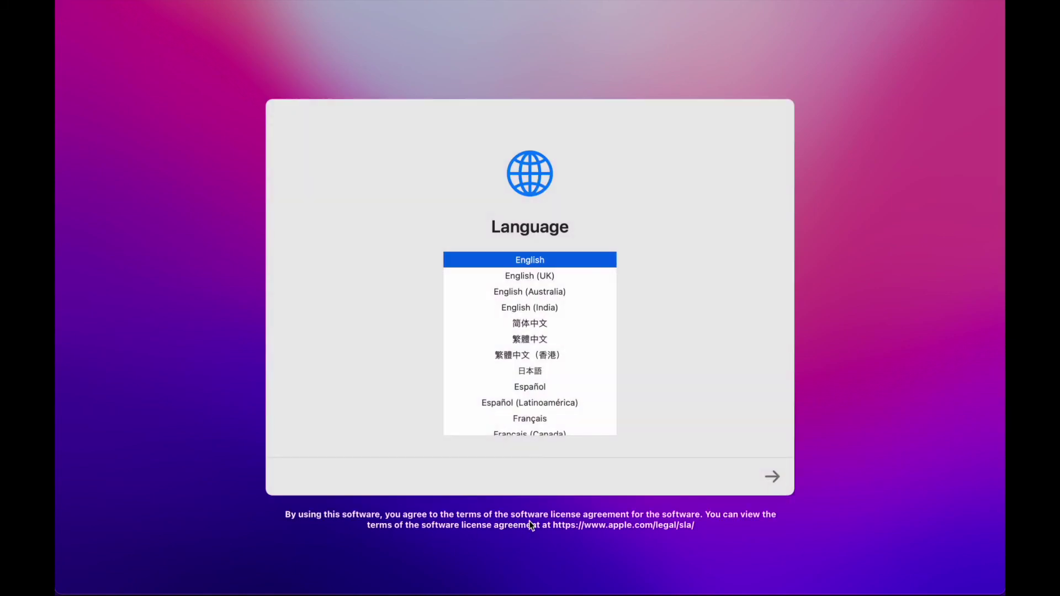